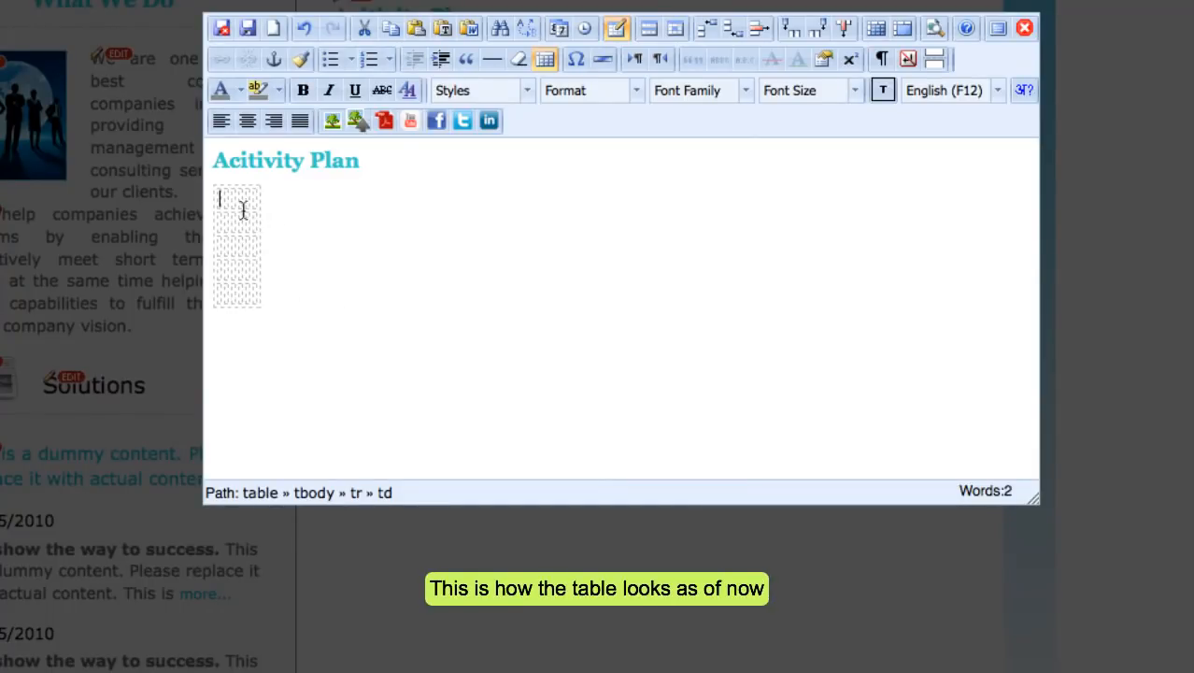
Change the table's border width from 0 to 2 pixels.
left_click(544, 59)
left_click(633, 310)
key("BackSpace")
type("2")
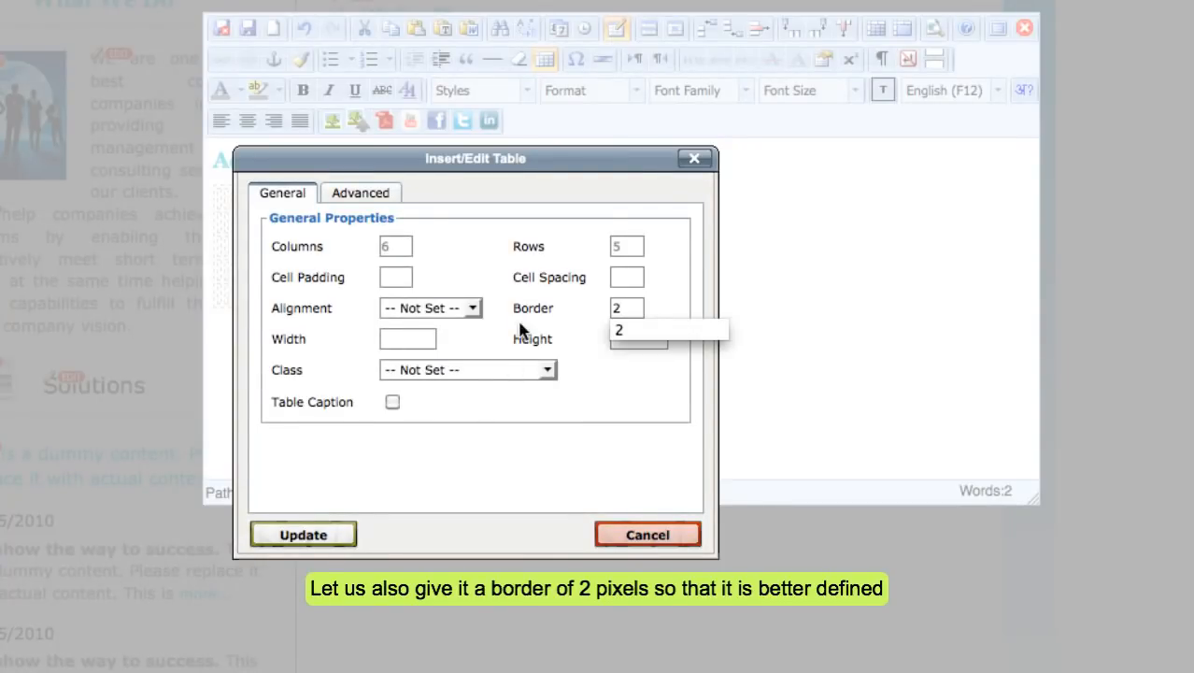
left_click(321, 529)
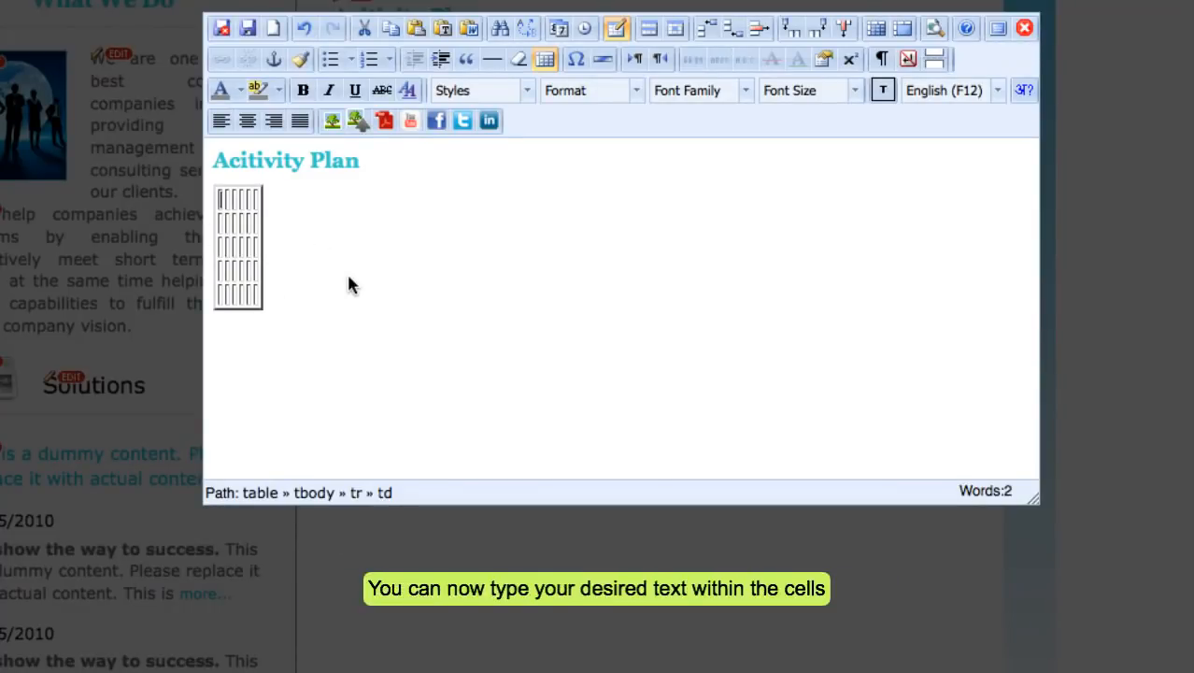
Fill the first row with Concerned Person, Activity, Department, Start Date, End Date, Budget (Rs.).
type("Concerned Person")
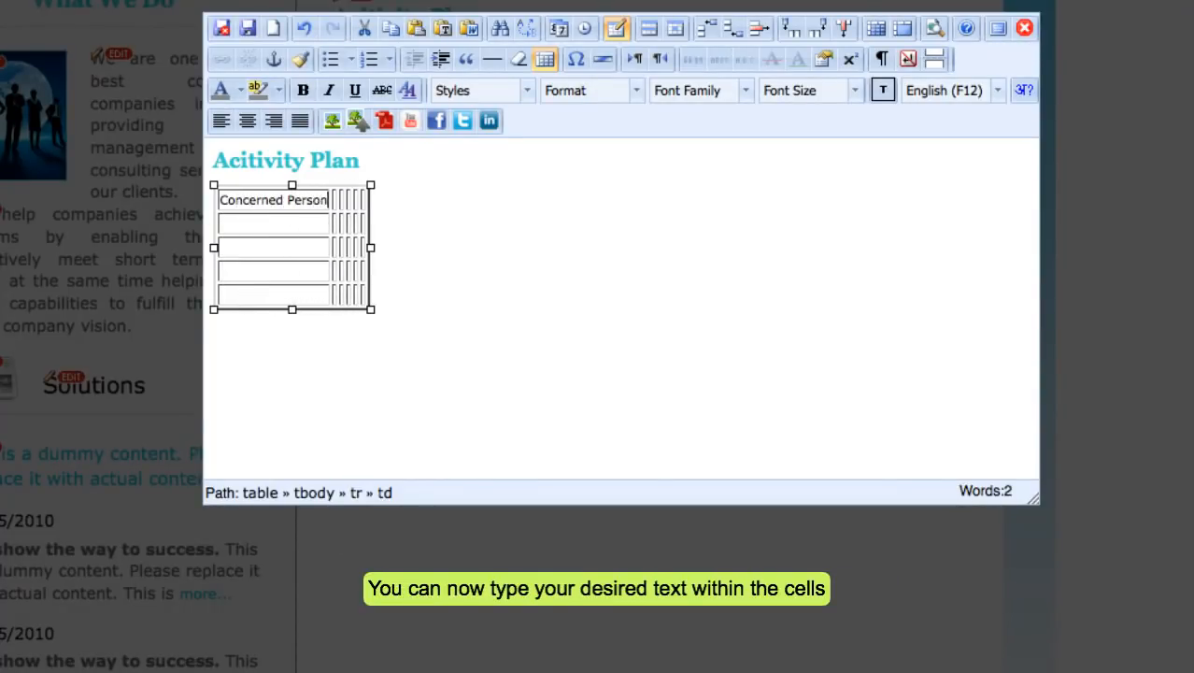
key("Tab")
type("Activity")
key("Tab")
type("De")
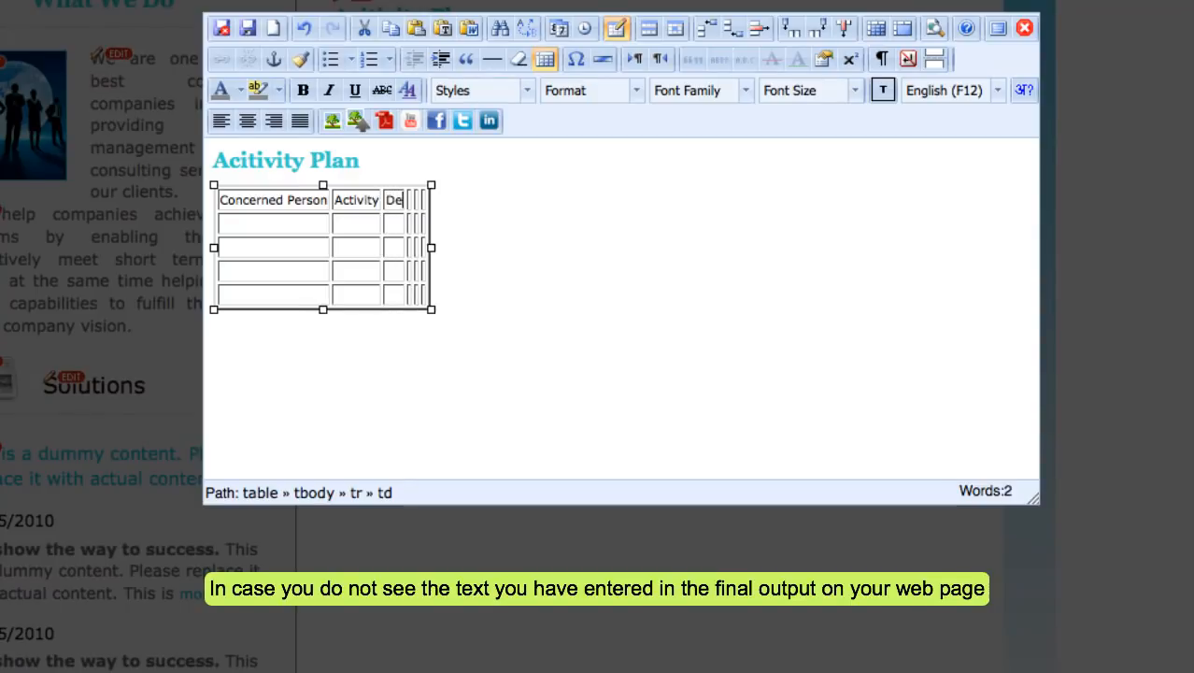
type("partment")
type("Sta")
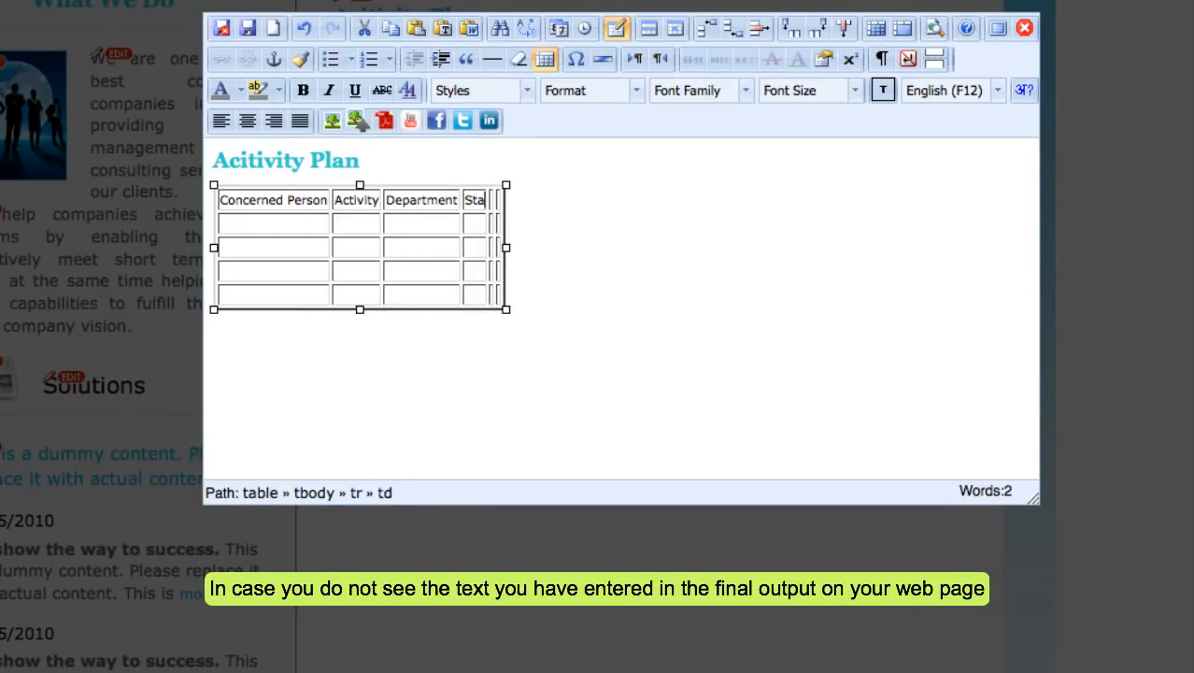
type("rt DateEnd Date")
key("Tab")
type("Budget (Rs.)")
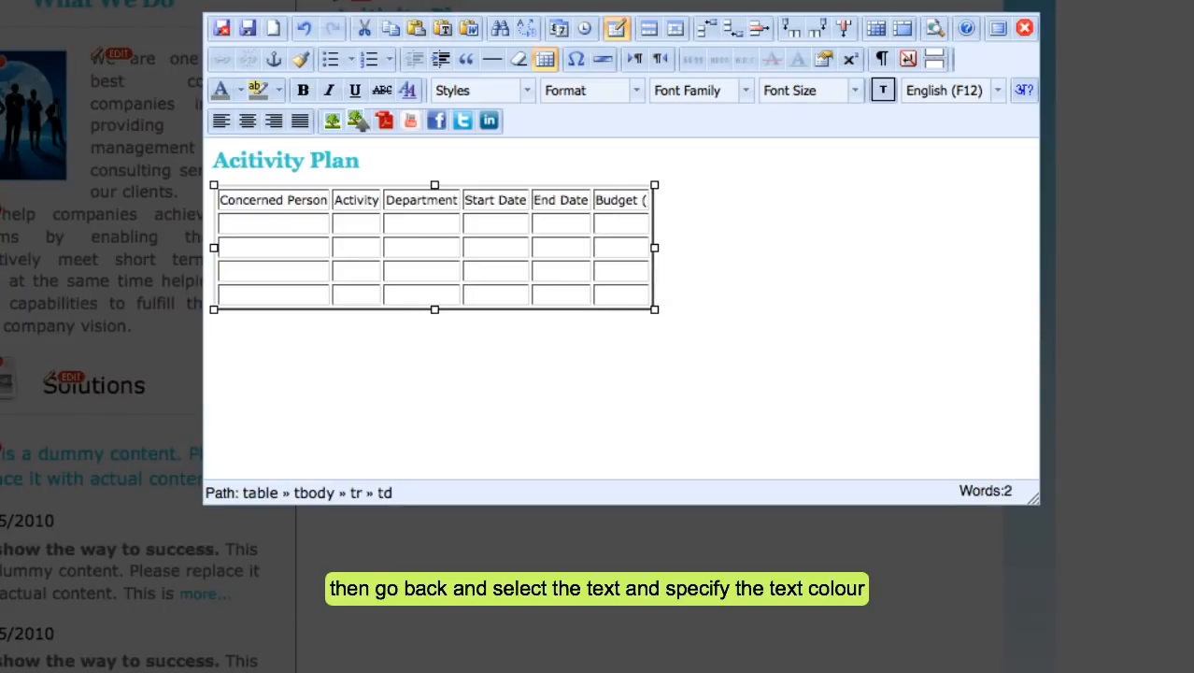
left_click(288, 222)
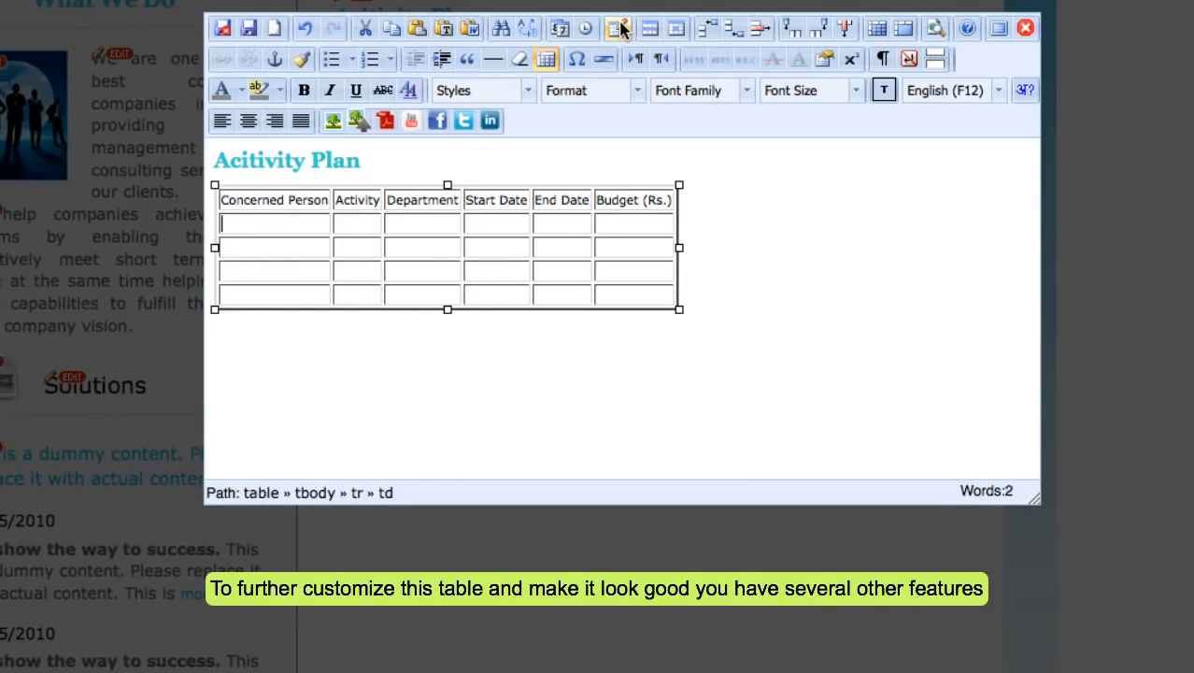
Set the table's cell padding to 10.
left_click(619, 29)
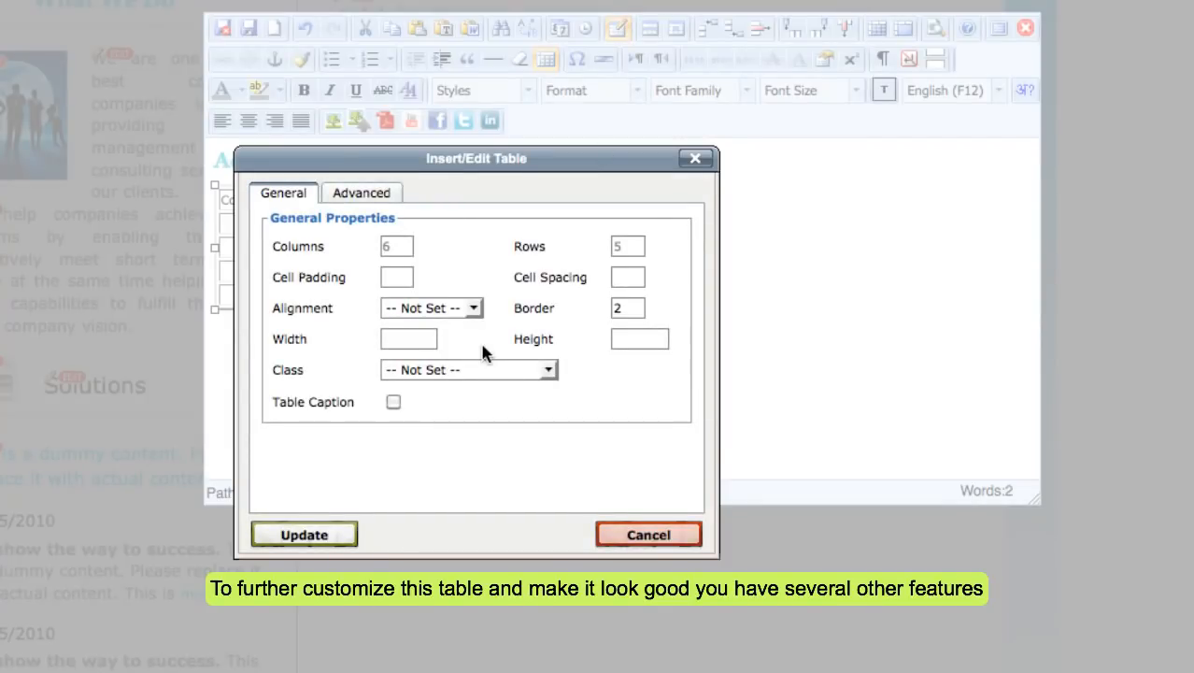
left_click(402, 285)
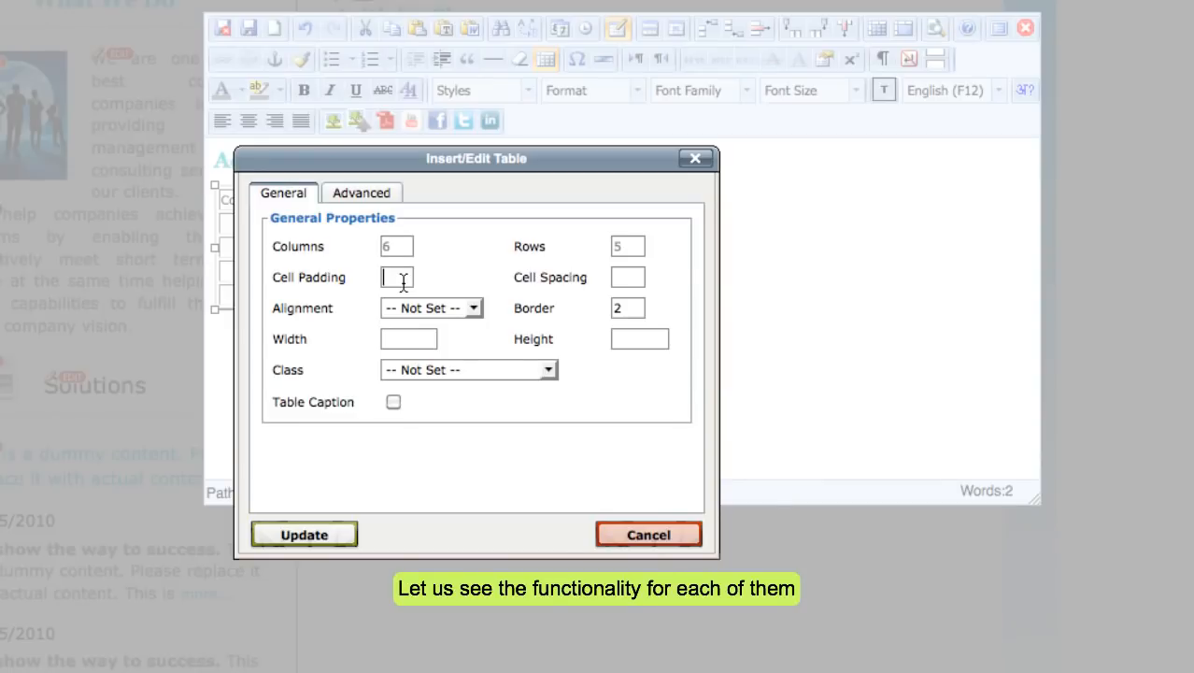
type("10")
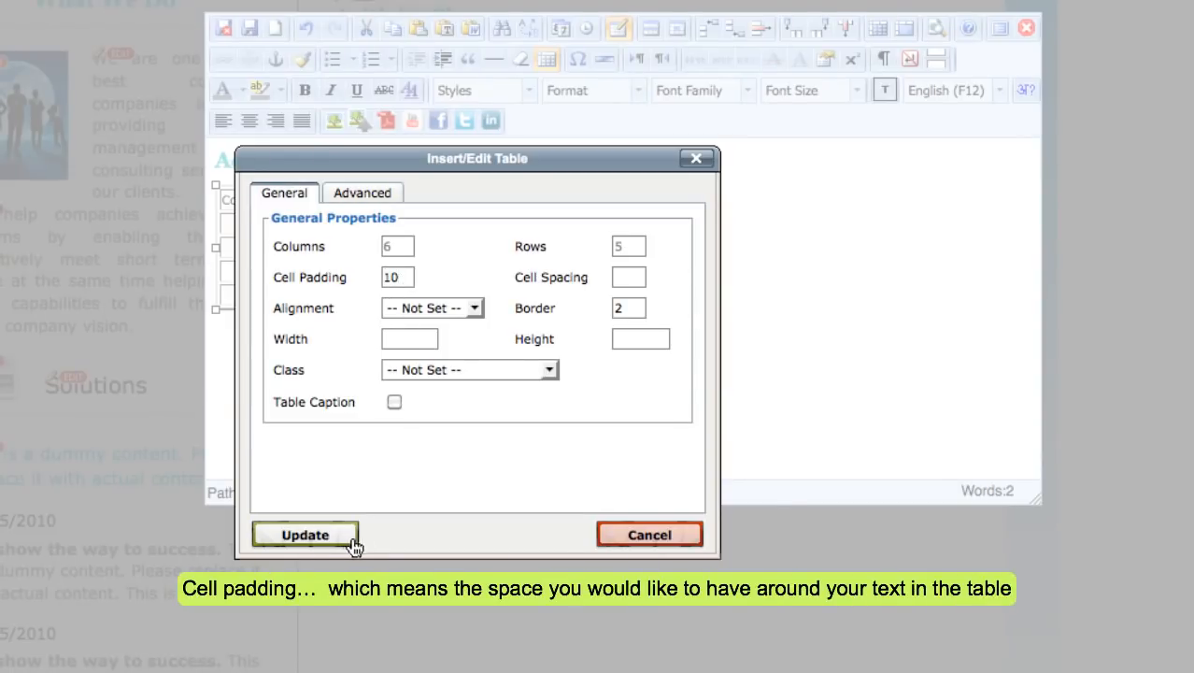
left_click(324, 538)
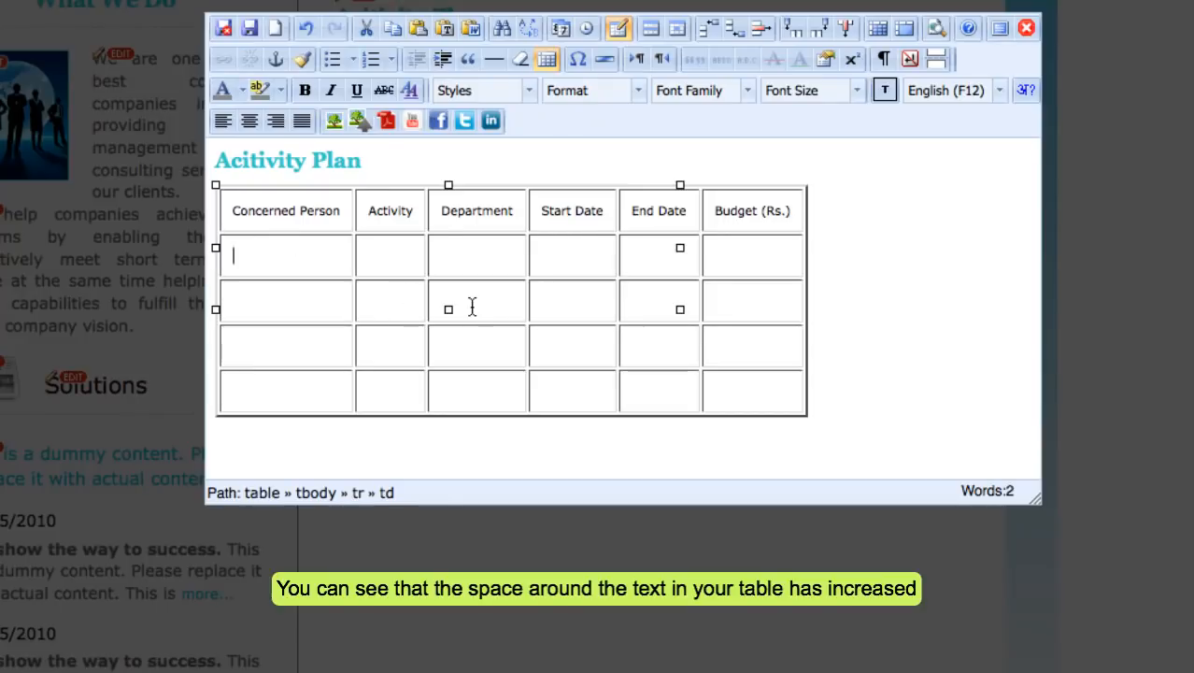
Set the table's cell spacing to 10.
left_click(618, 28)
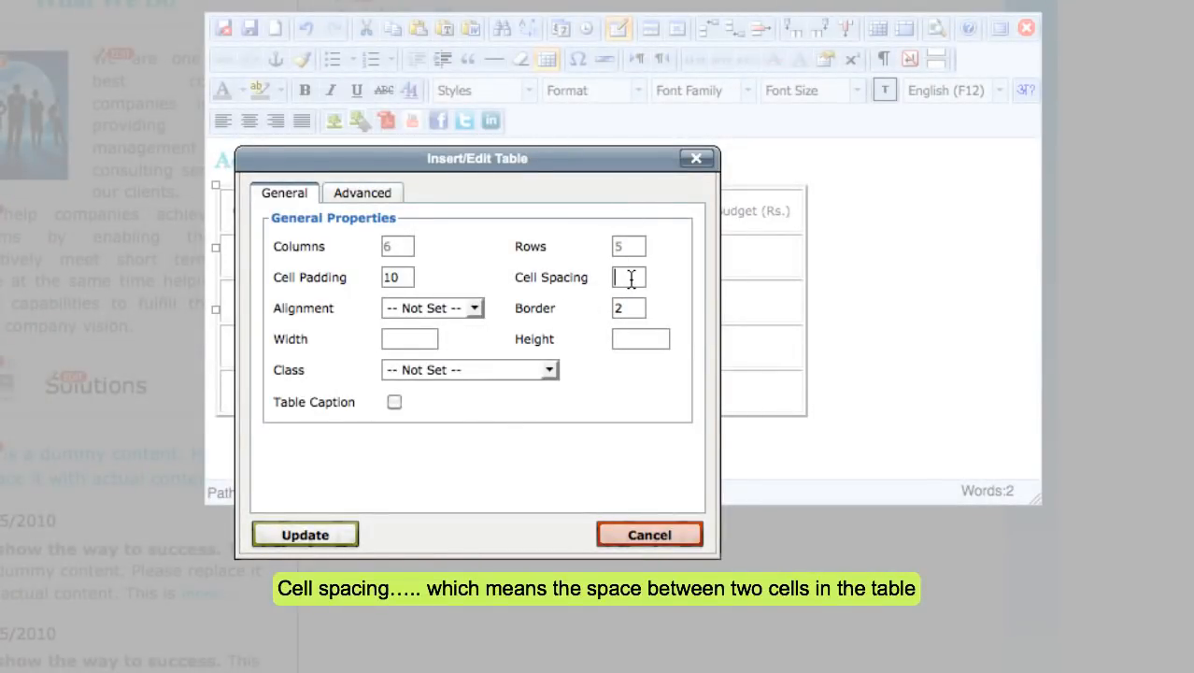
type("10")
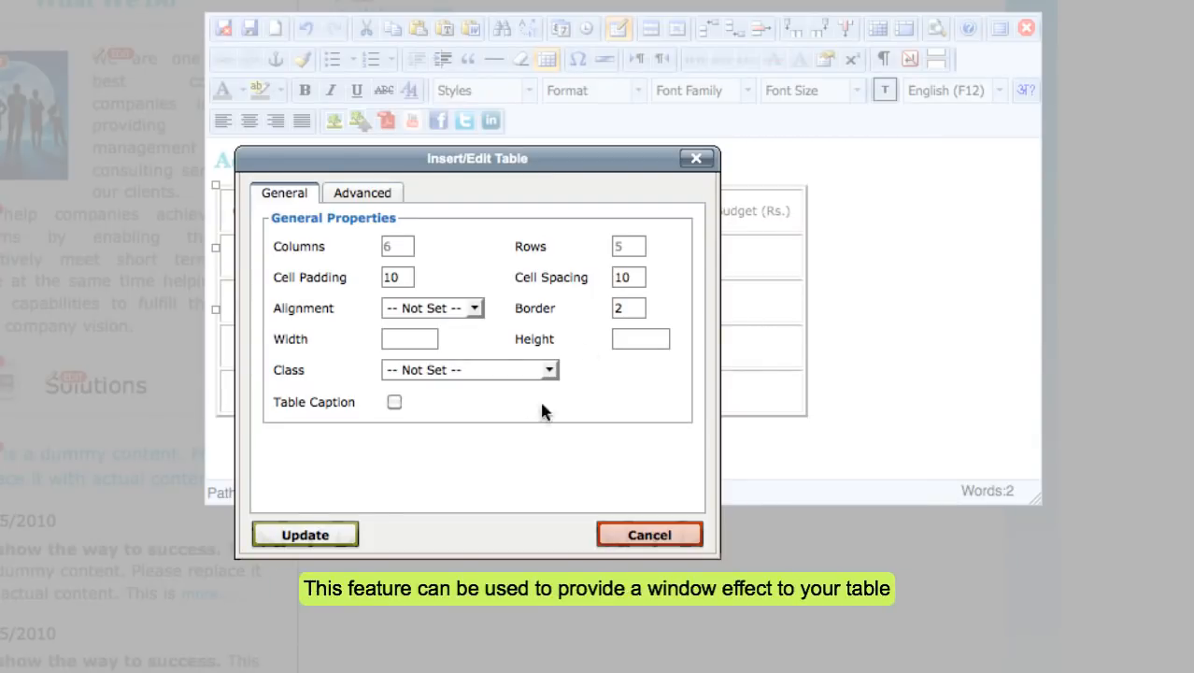
left_click(304, 535)
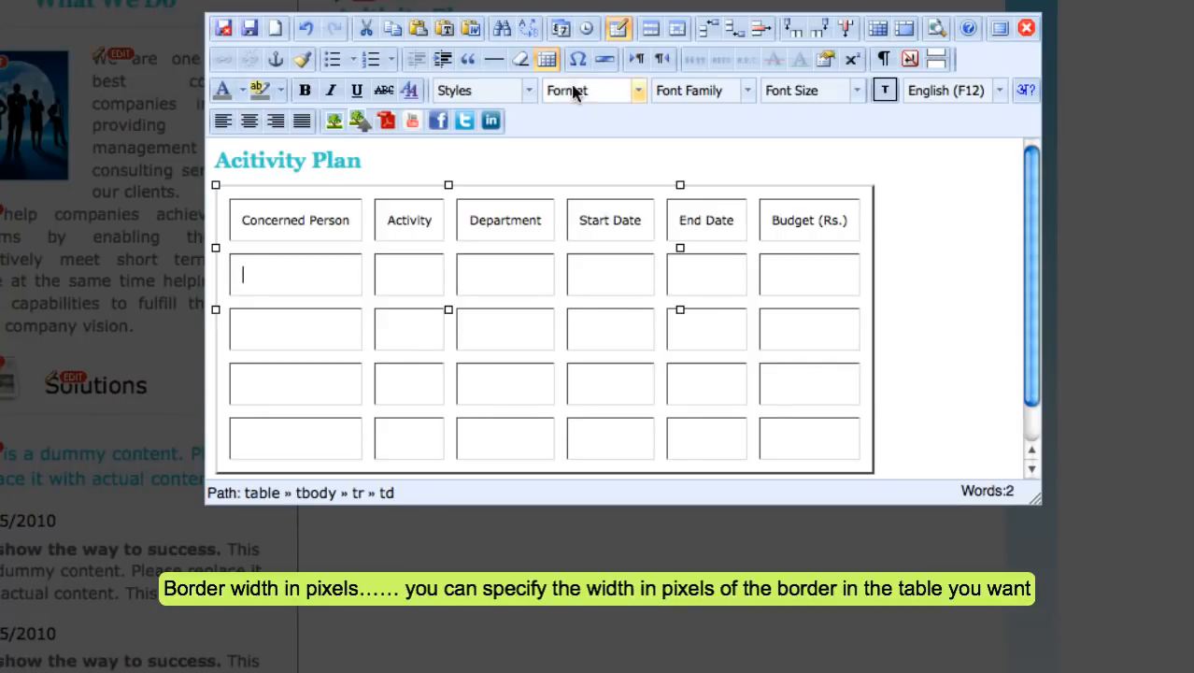
Enter 200 for both Width and Height in the table properties and apply them.
left_click(622, 30)
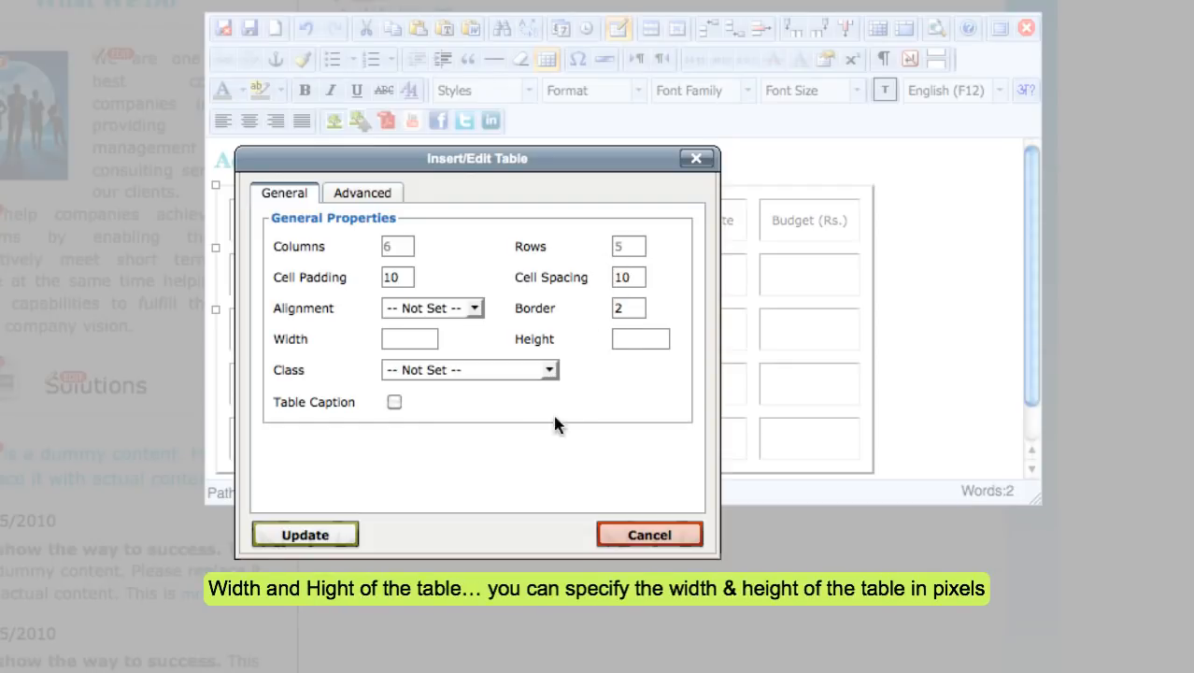
left_click(421, 338)
type("200")
left_click(635, 339)
type("200")
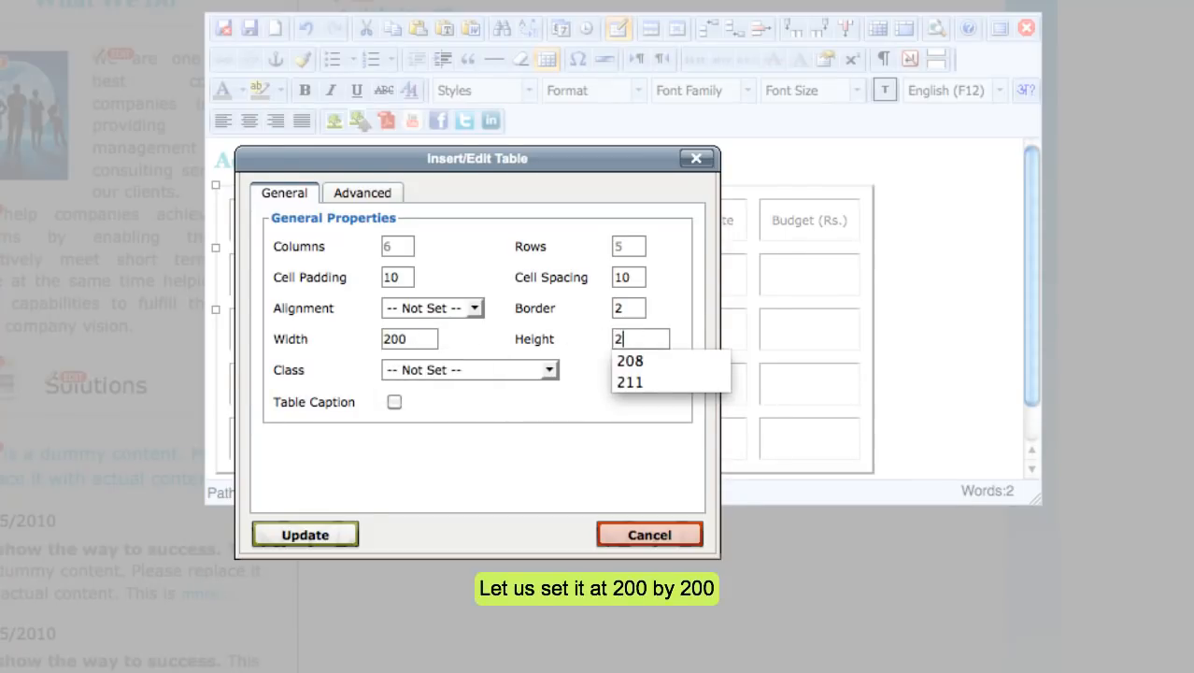
left_click(320, 533)
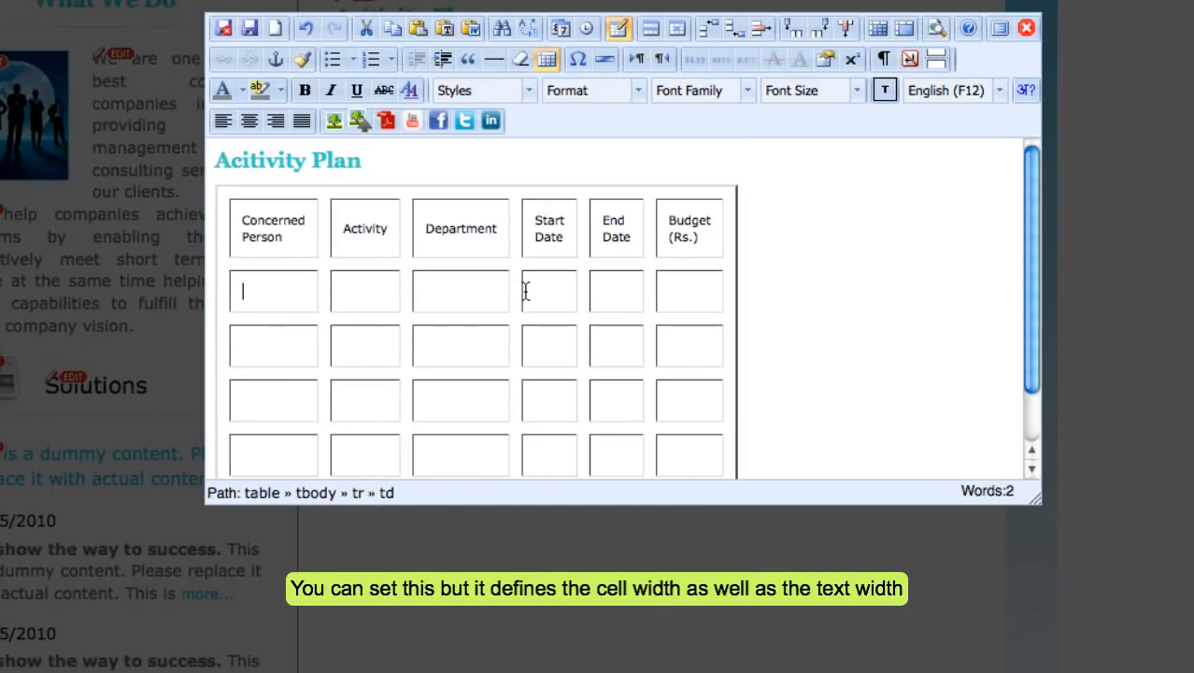
Type TableNo.1 into the ID field on the table's Advanced properties.
left_click(617, 27)
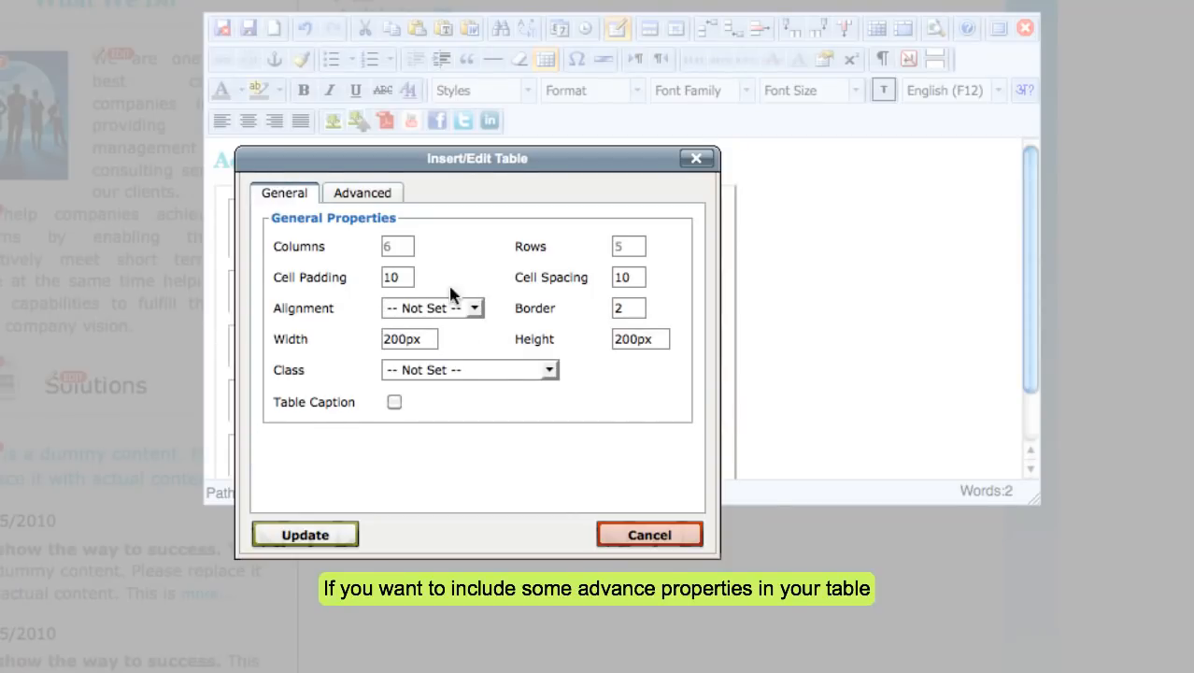
left_click(365, 198)
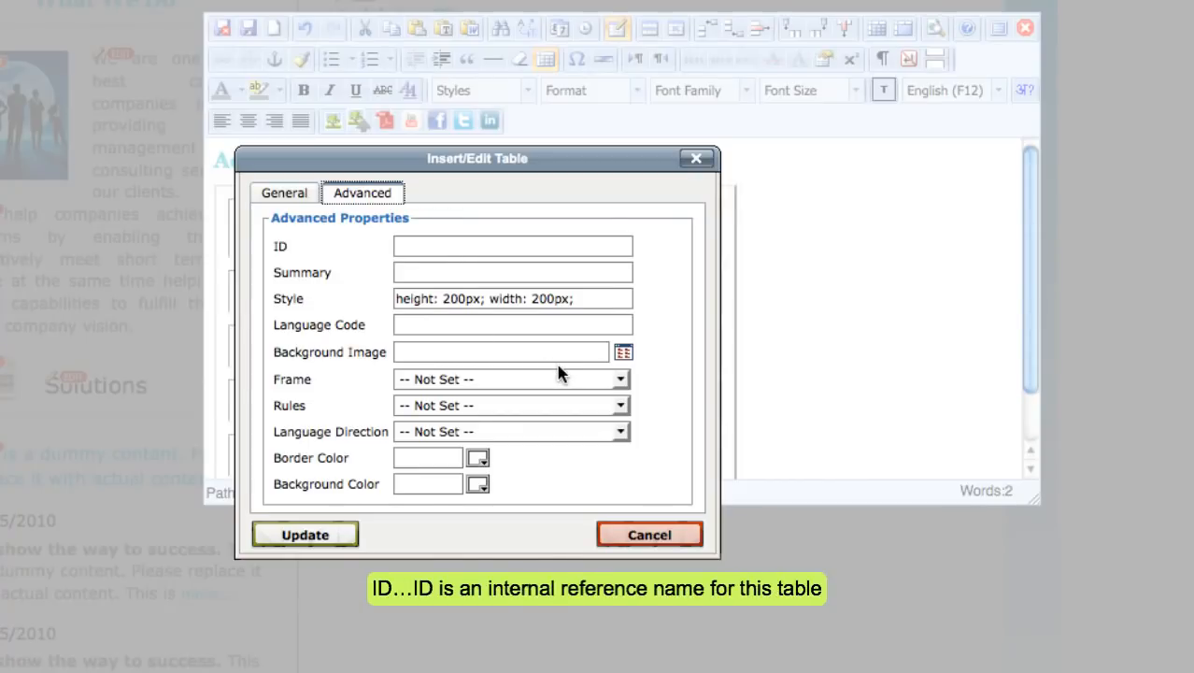
scroll(589, 322, "down", 1)
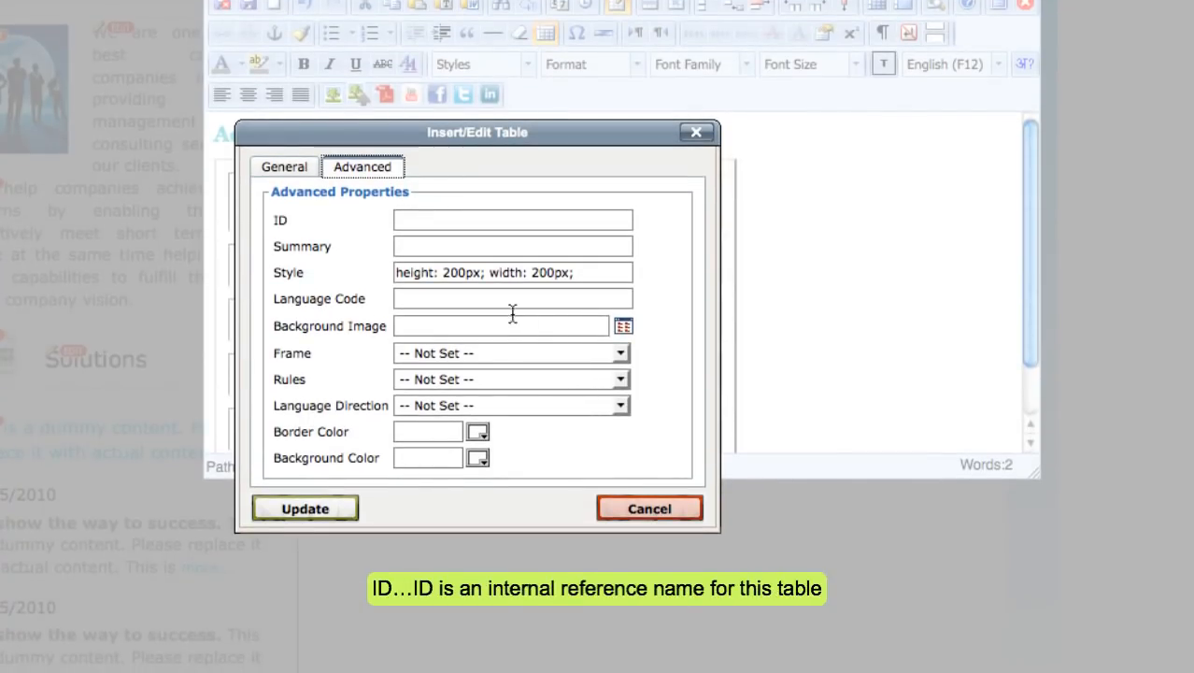
left_click(449, 220)
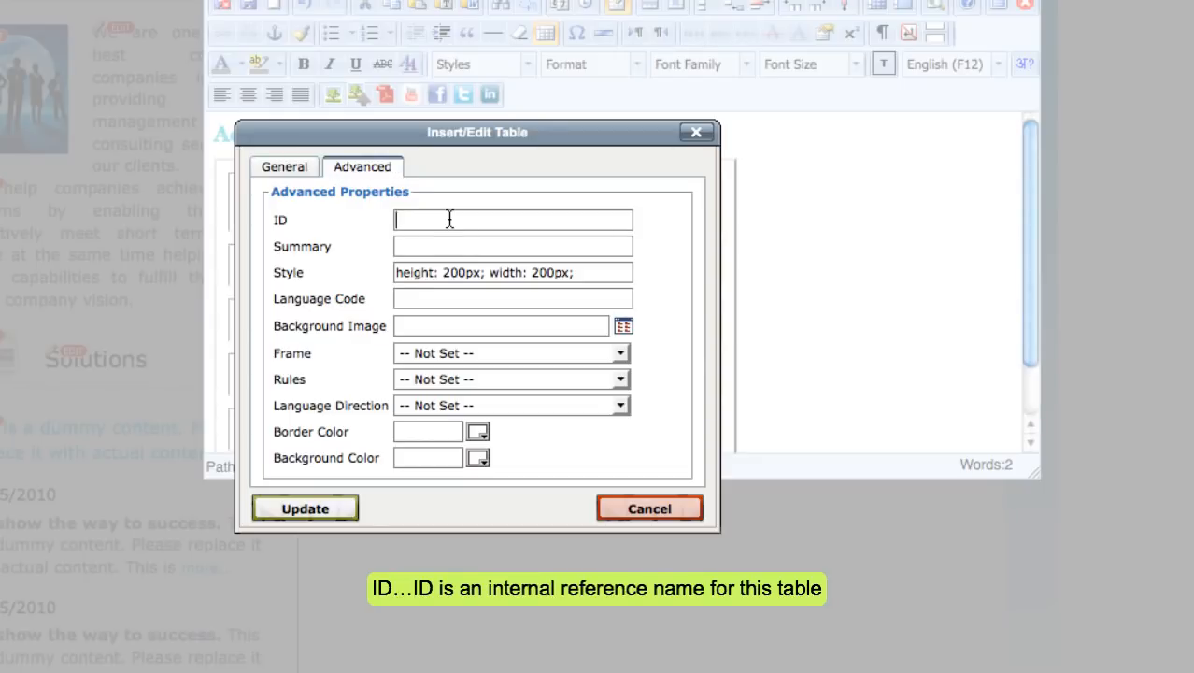
type("T")
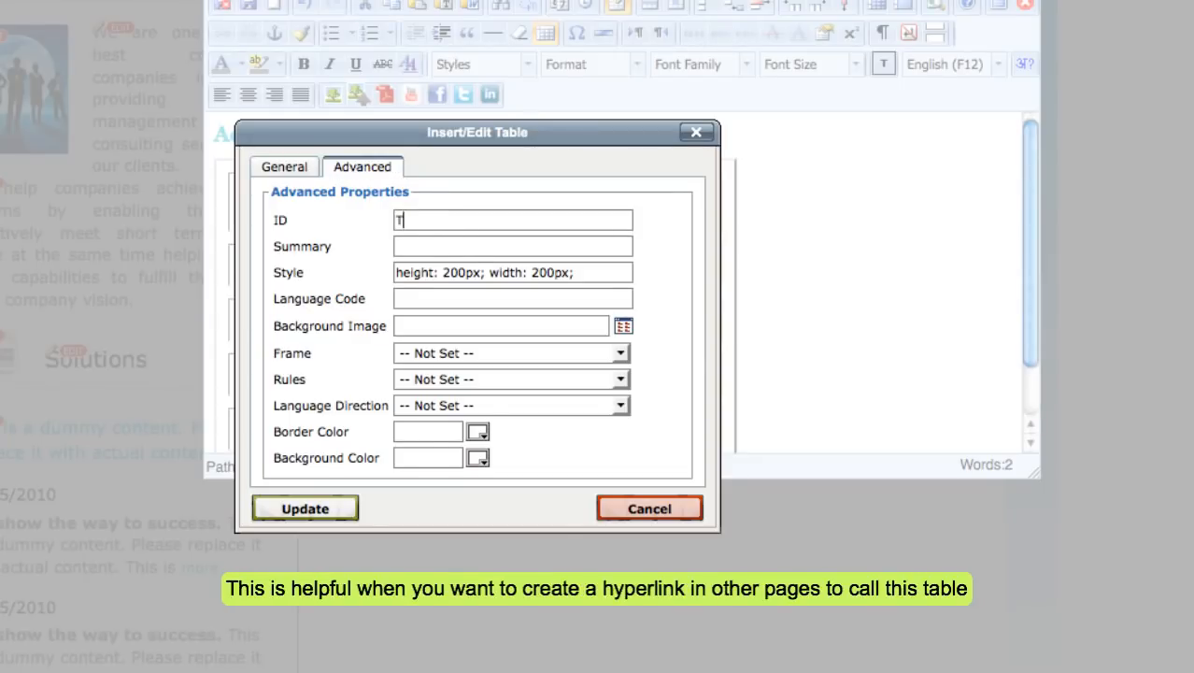
type("able#1#1")
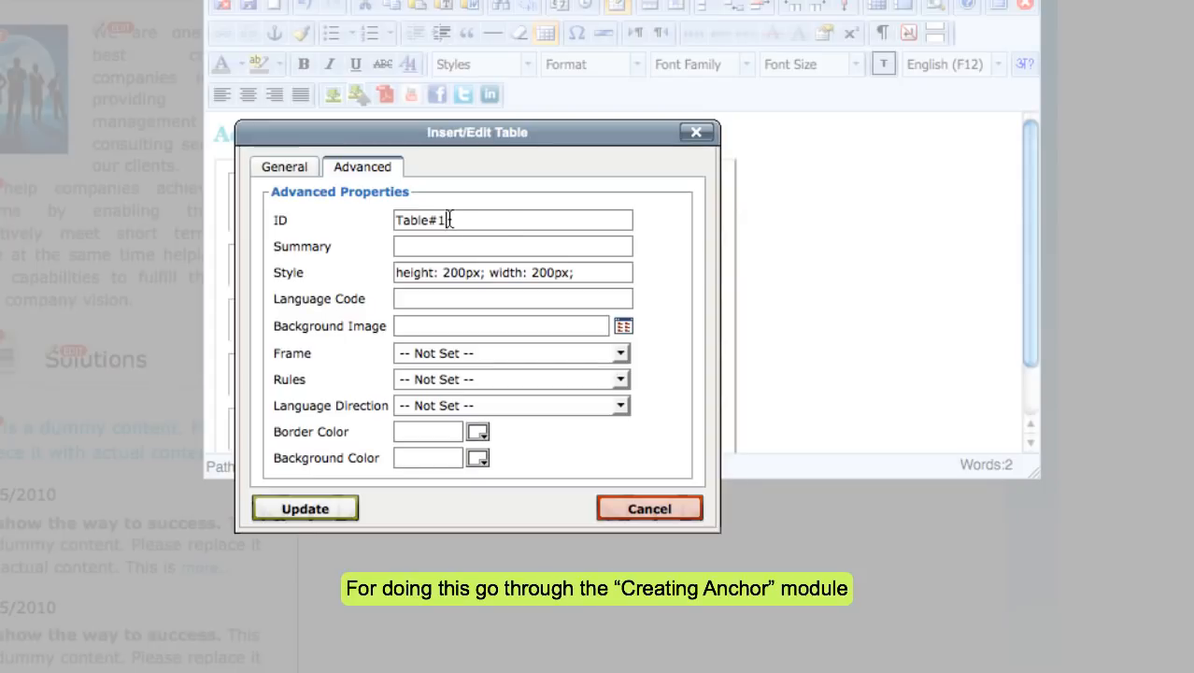
key("BackSpace")
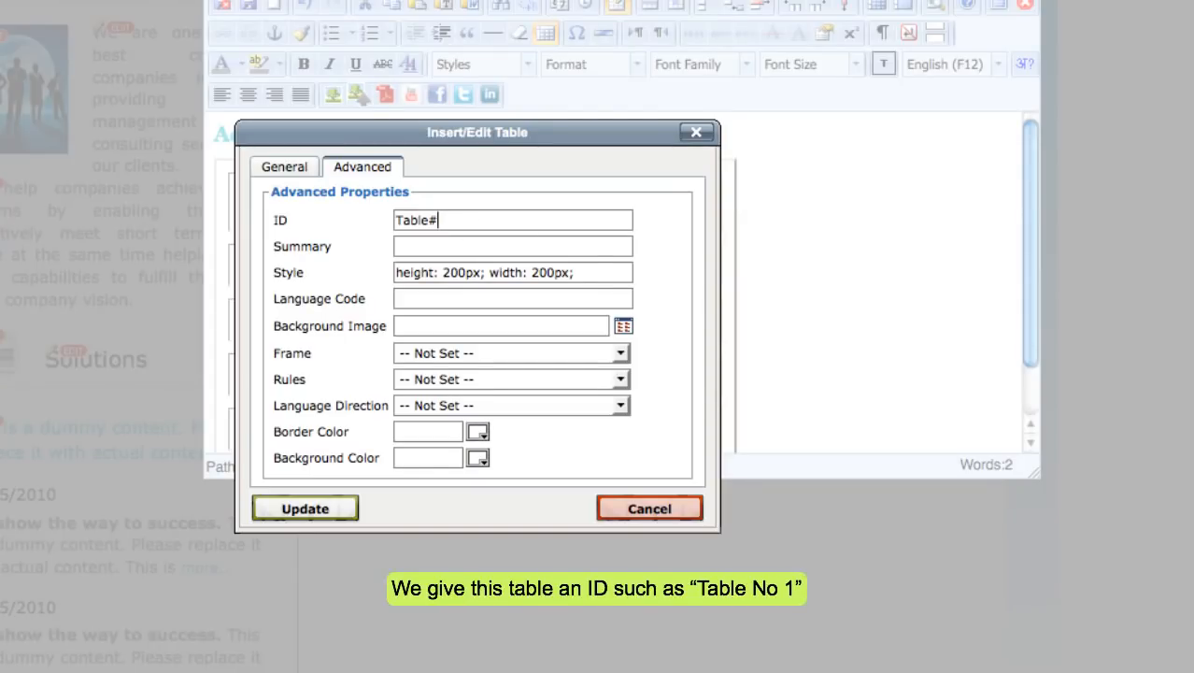
type("No.1")
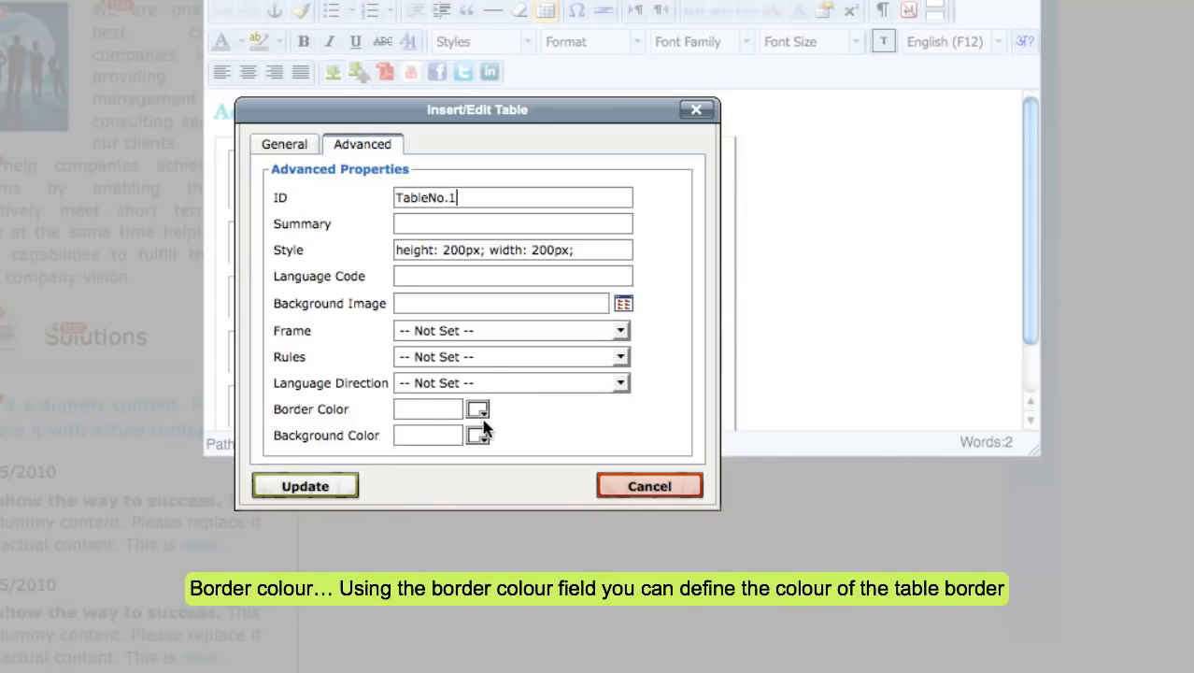
Set the table's border colour to blue #1608f6.
left_click(480, 413)
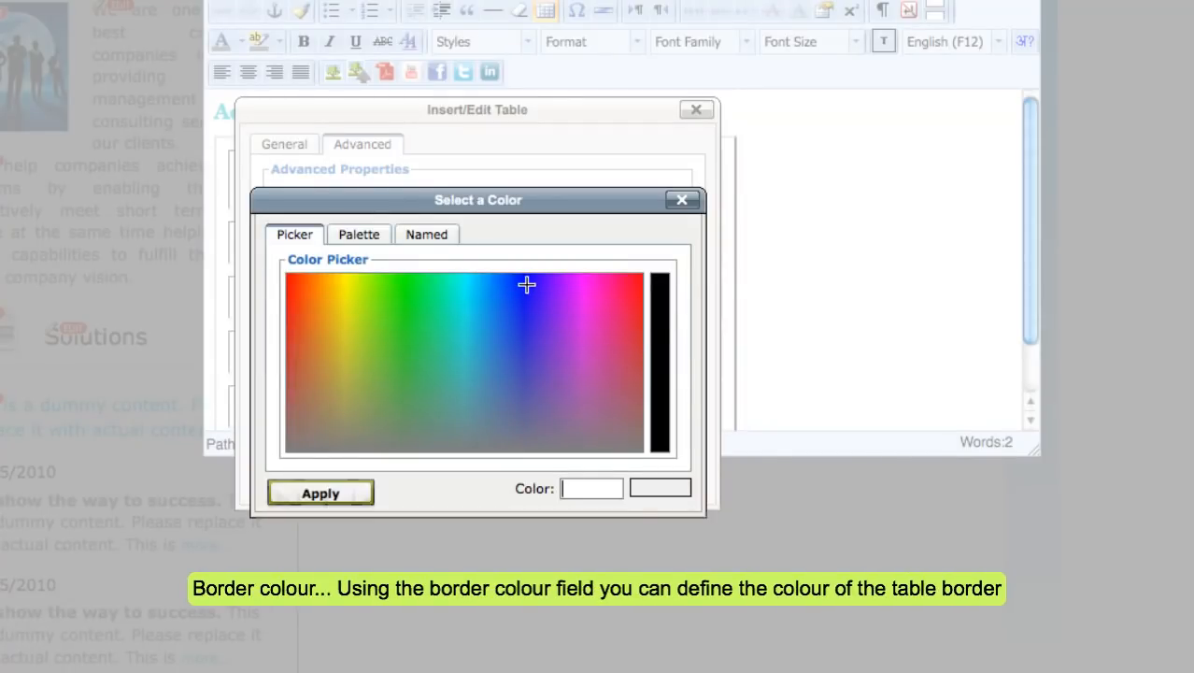
left_click(527, 284)
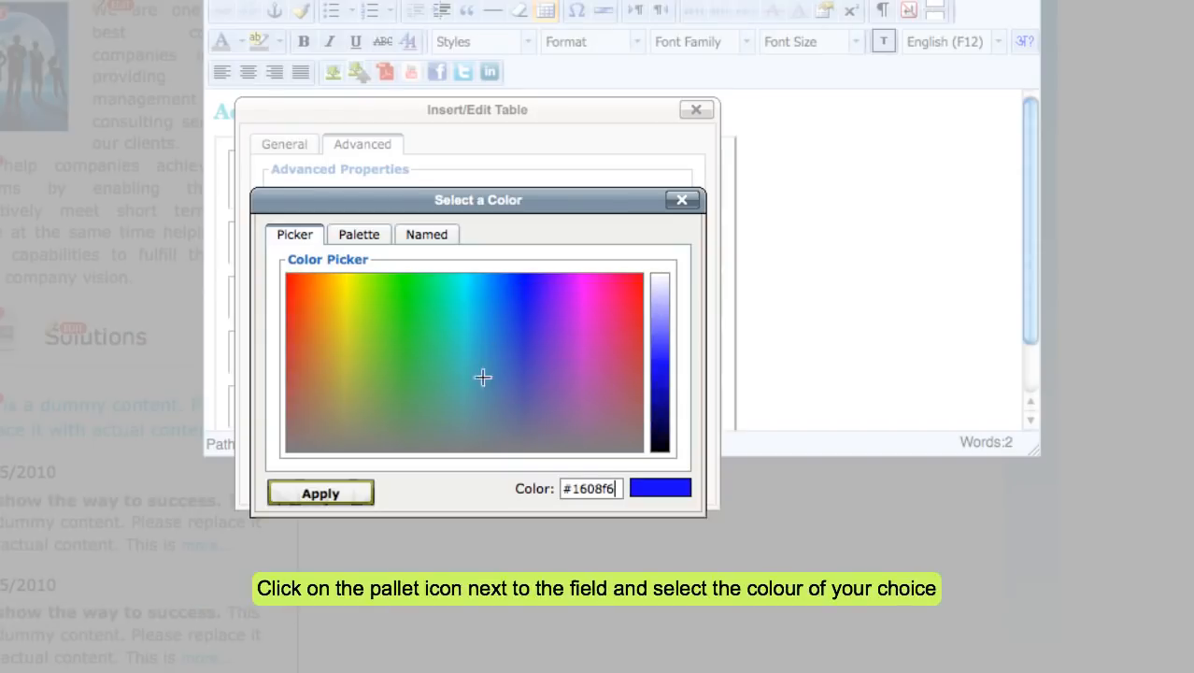
left_click(320, 493)
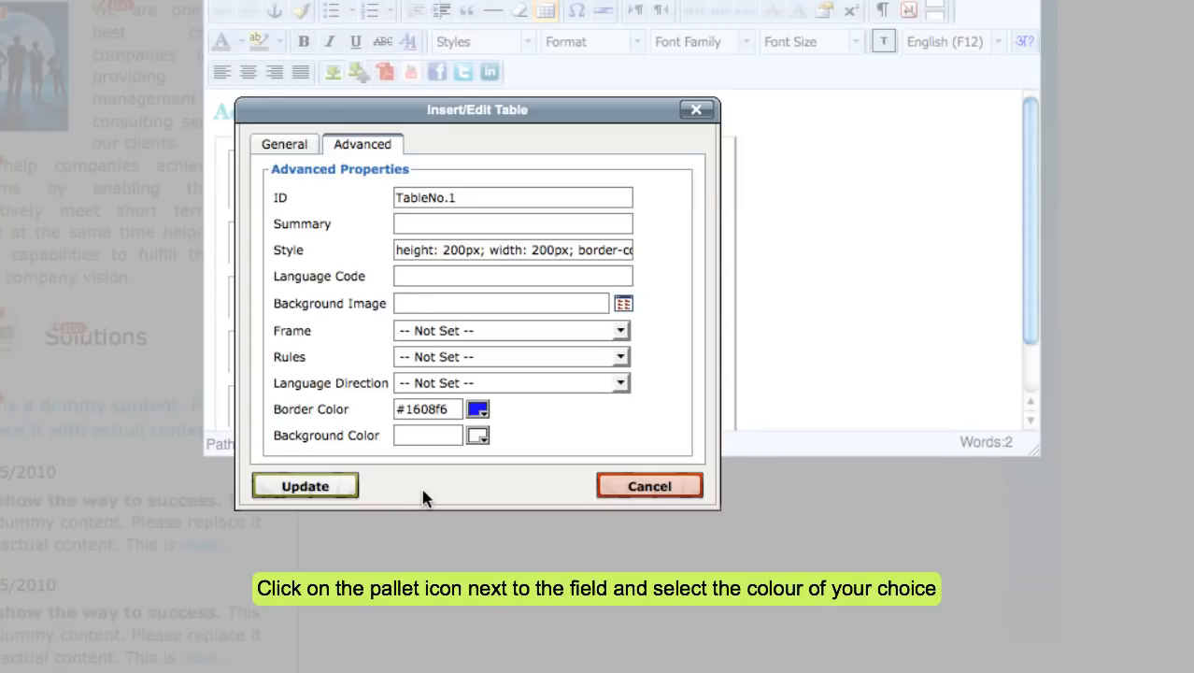
left_click(308, 487)
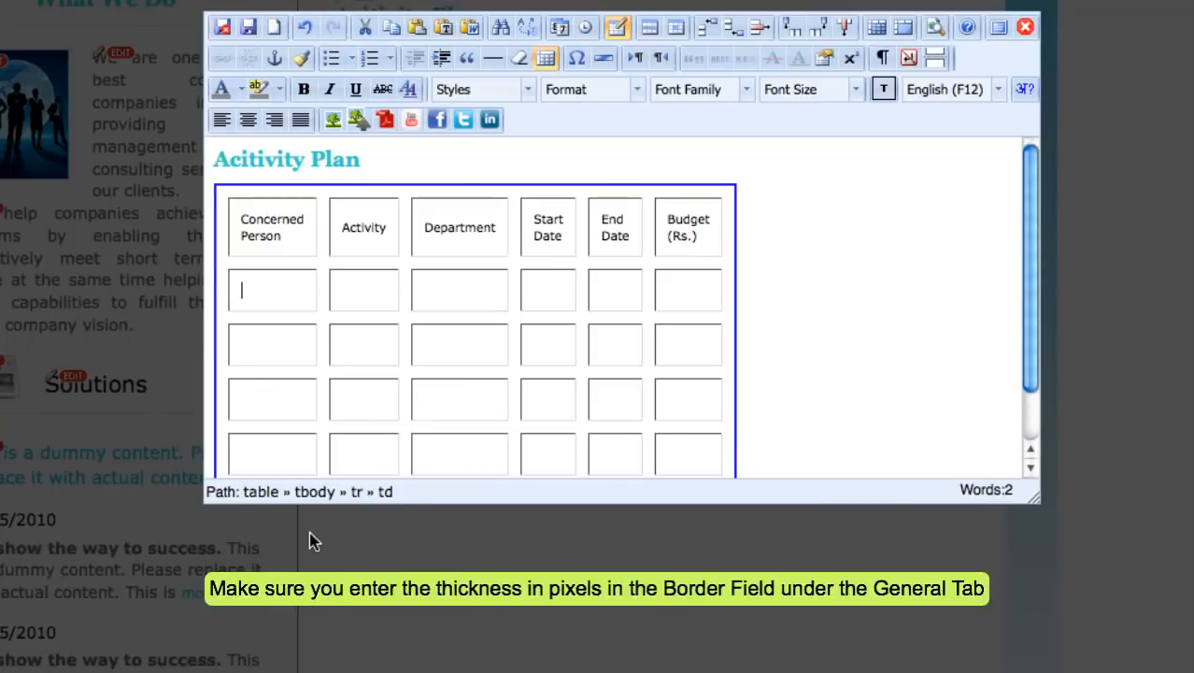
Give the table a cyan #1ae4d8 background colour.
left_click(619, 28)
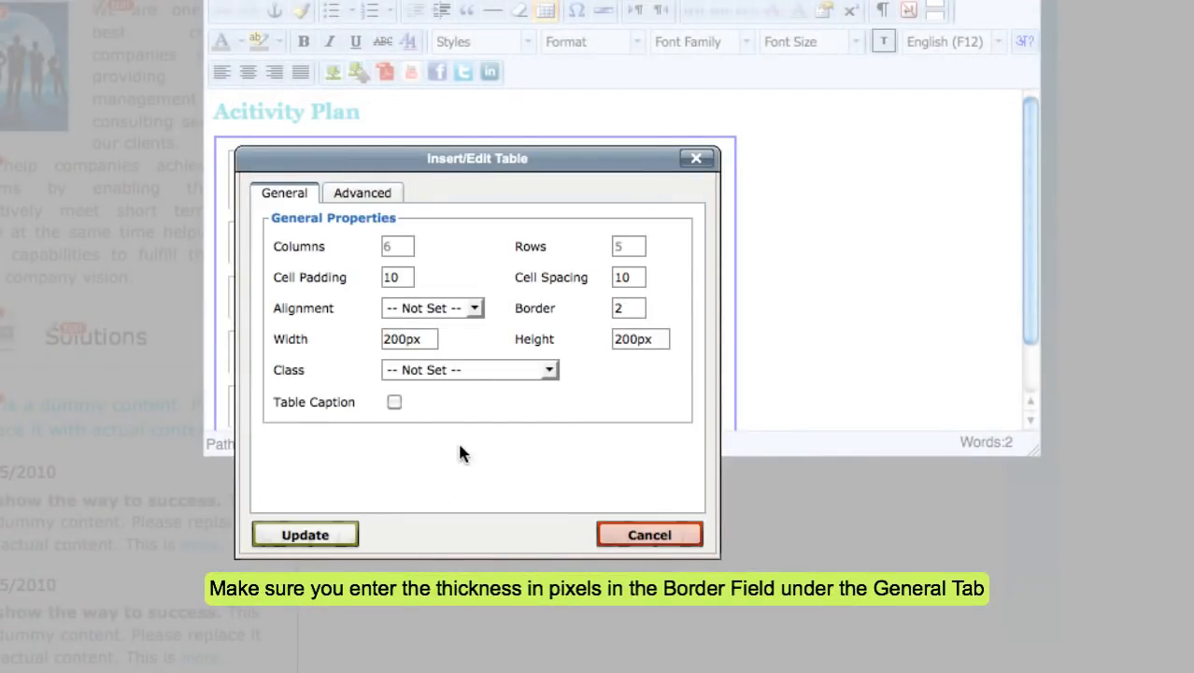
left_click(367, 192)
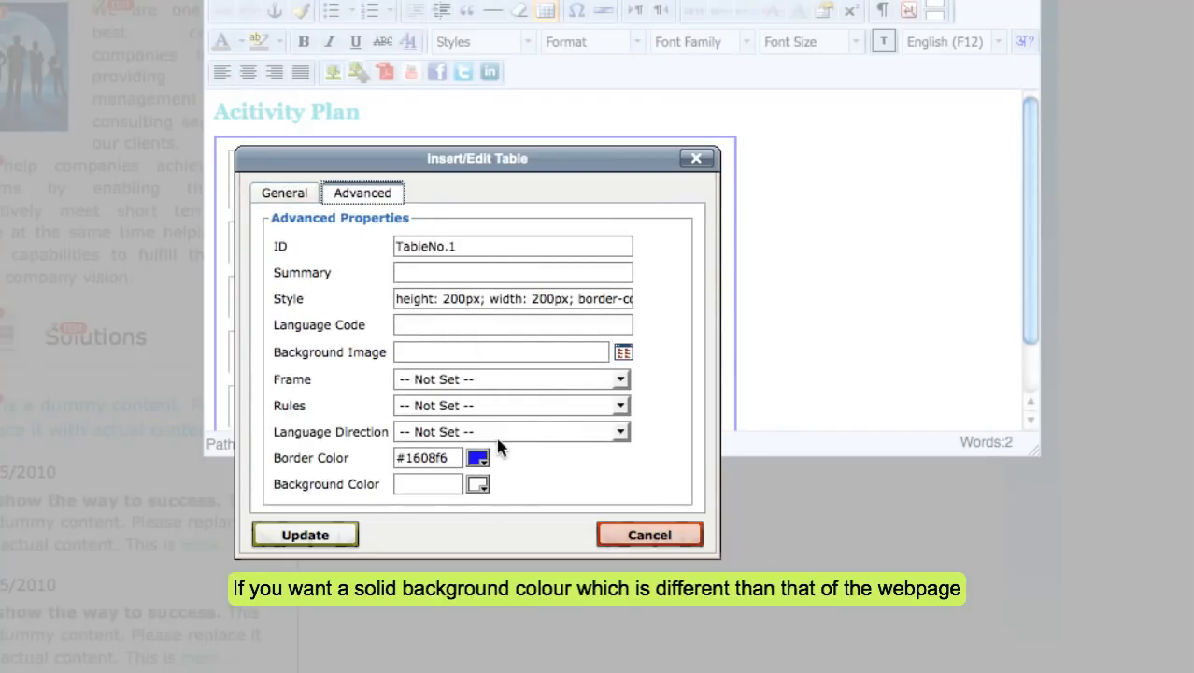
left_click(477, 484)
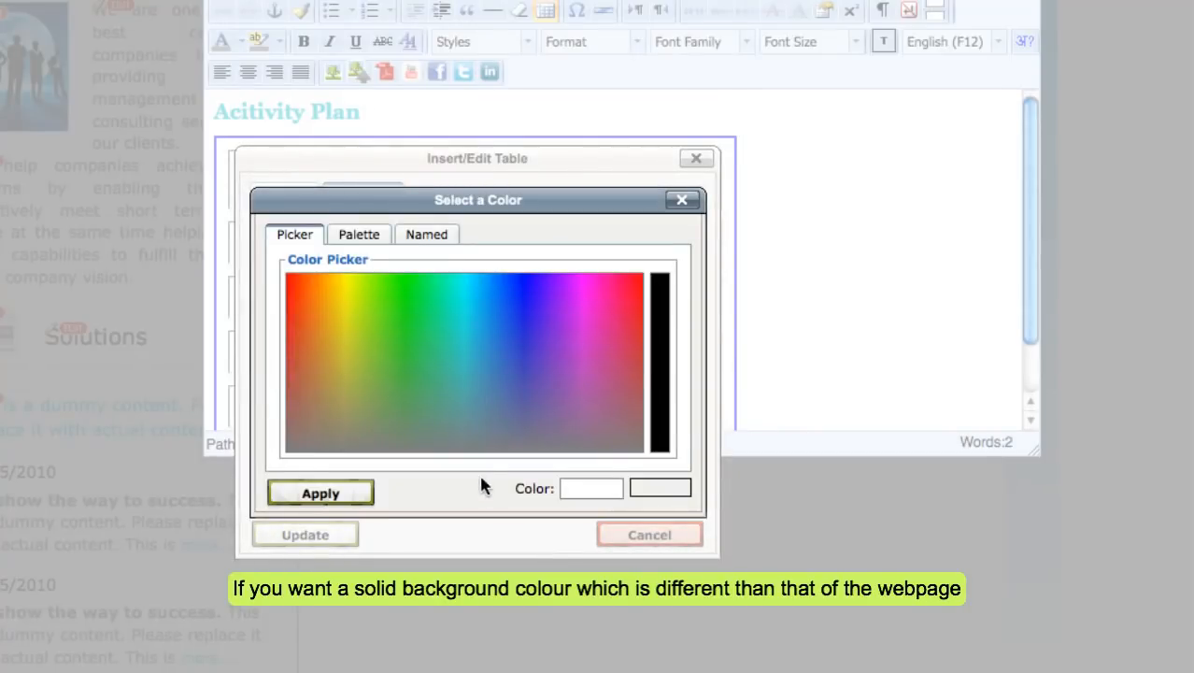
left_click(469, 381)
left_click_drag(469, 364, 458, 309)
left_click(321, 493)
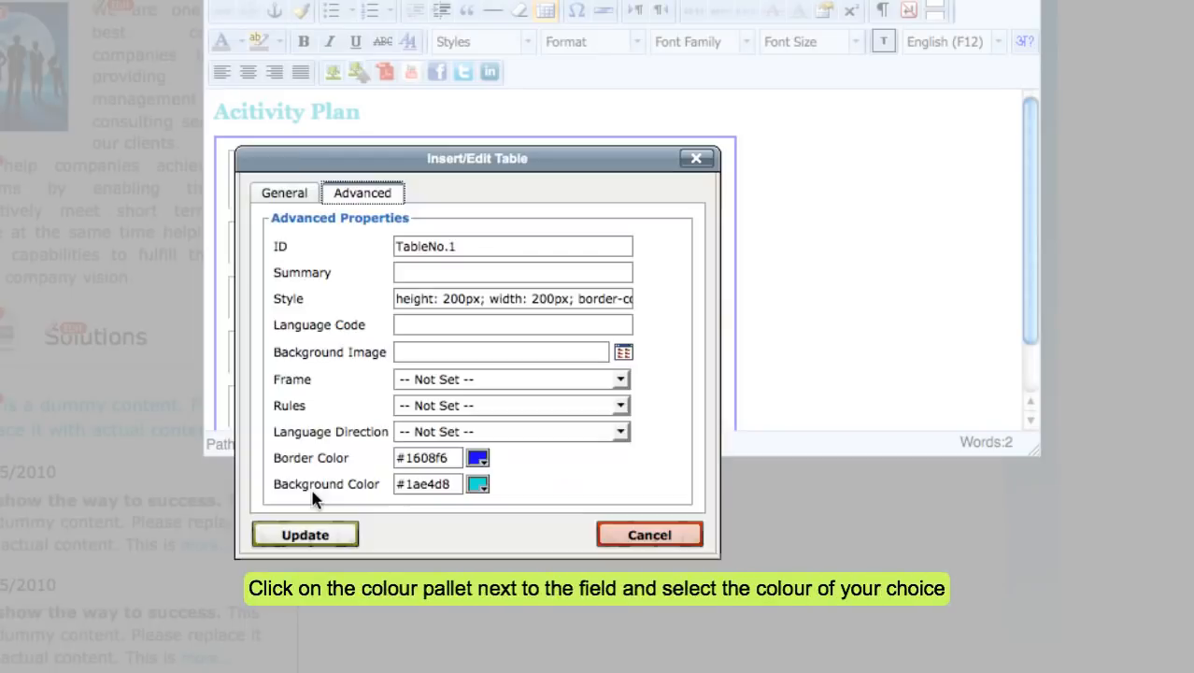
left_click(305, 534)
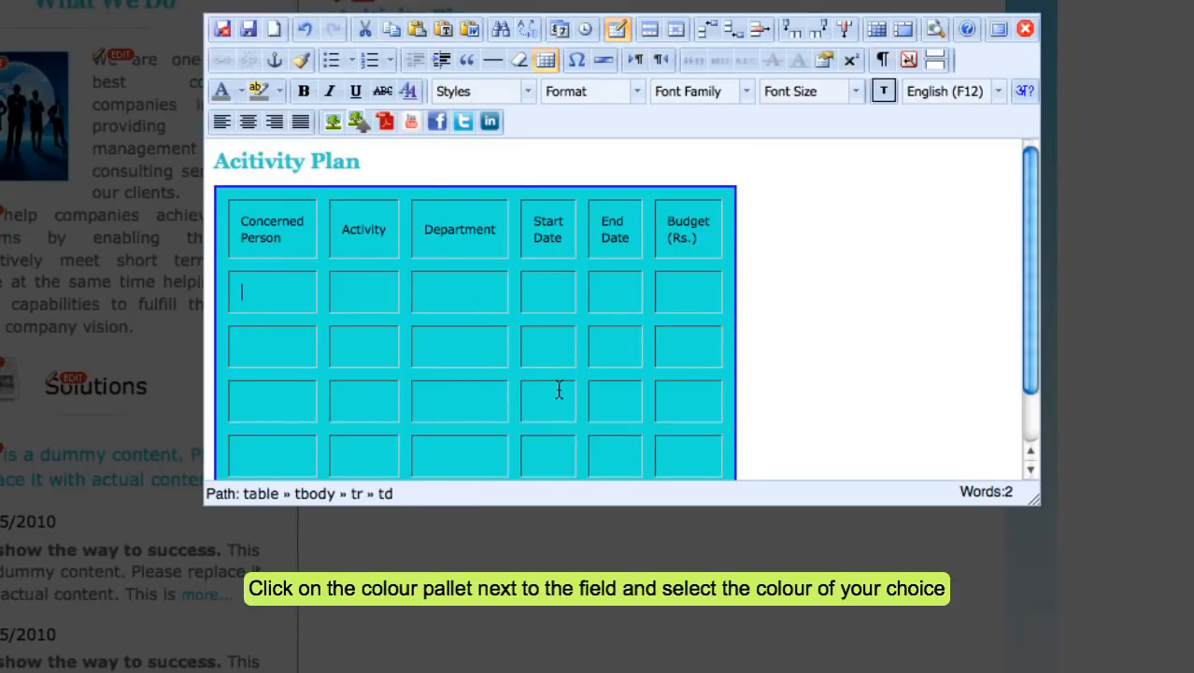
Change the table background back to white, removing the cyan fill.
left_click(620, 31)
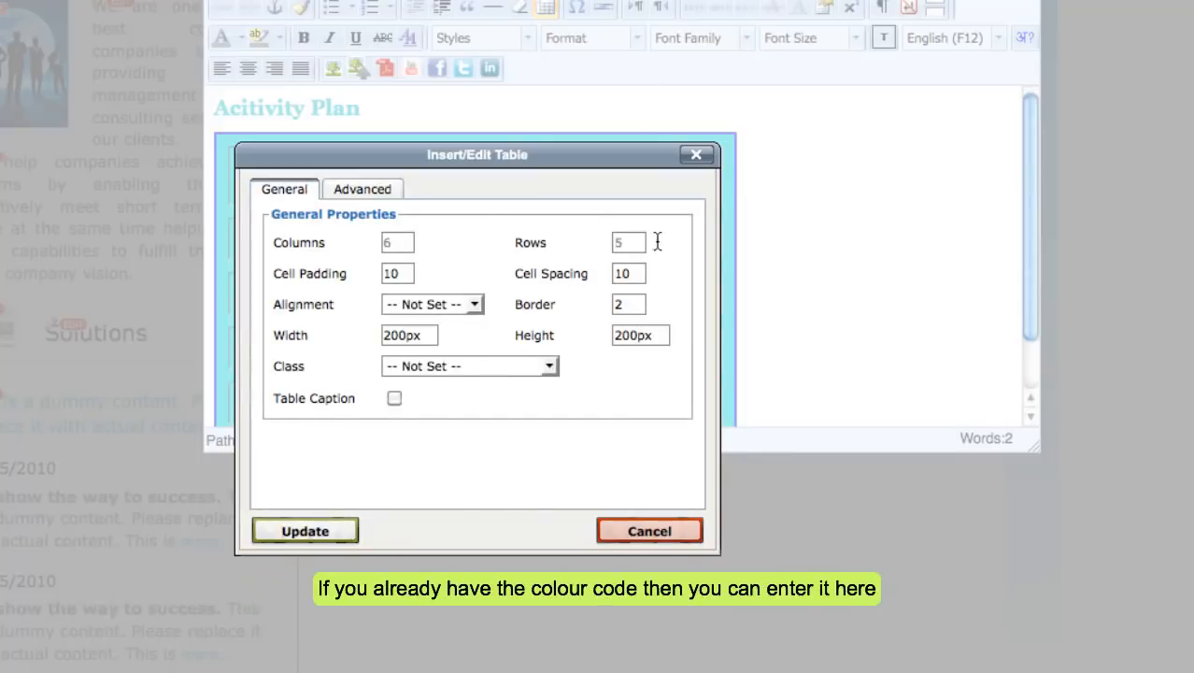
left_click(369, 193)
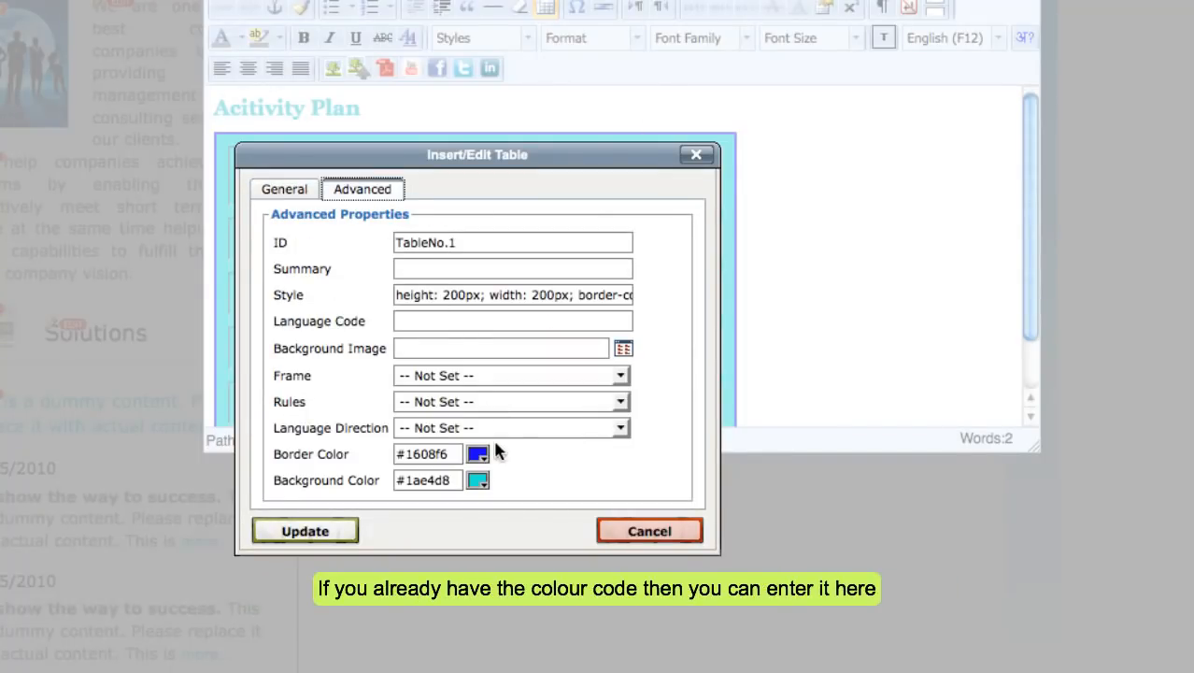
left_click(477, 480)
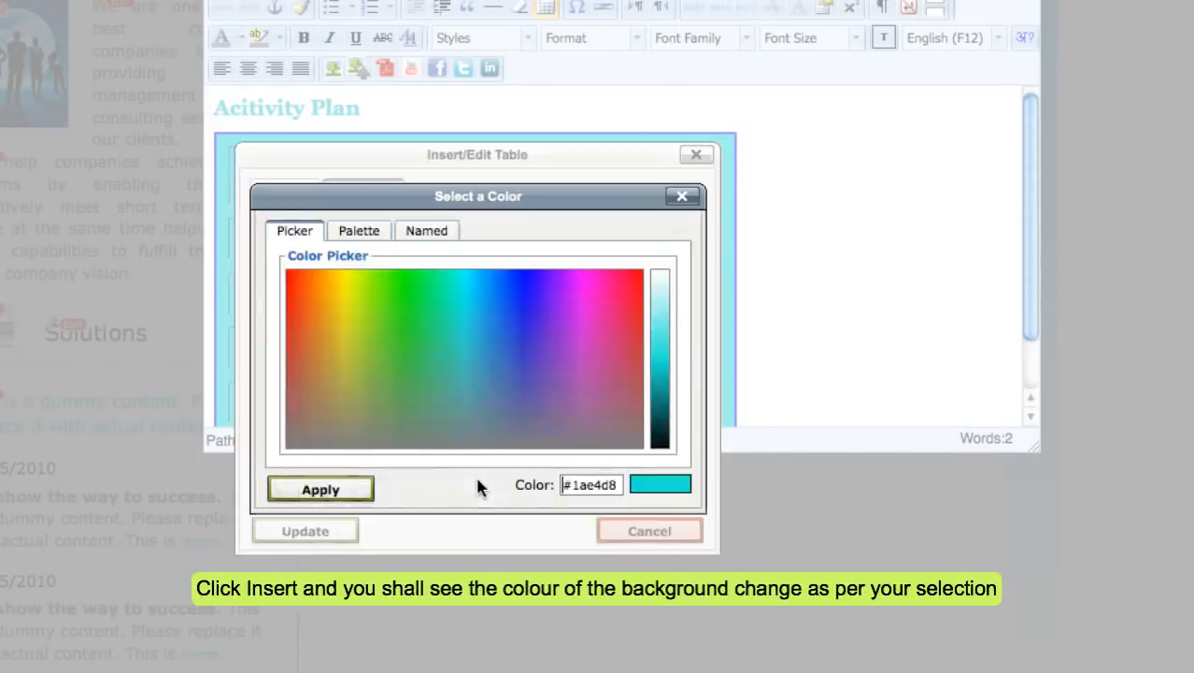
left_click(356, 239)
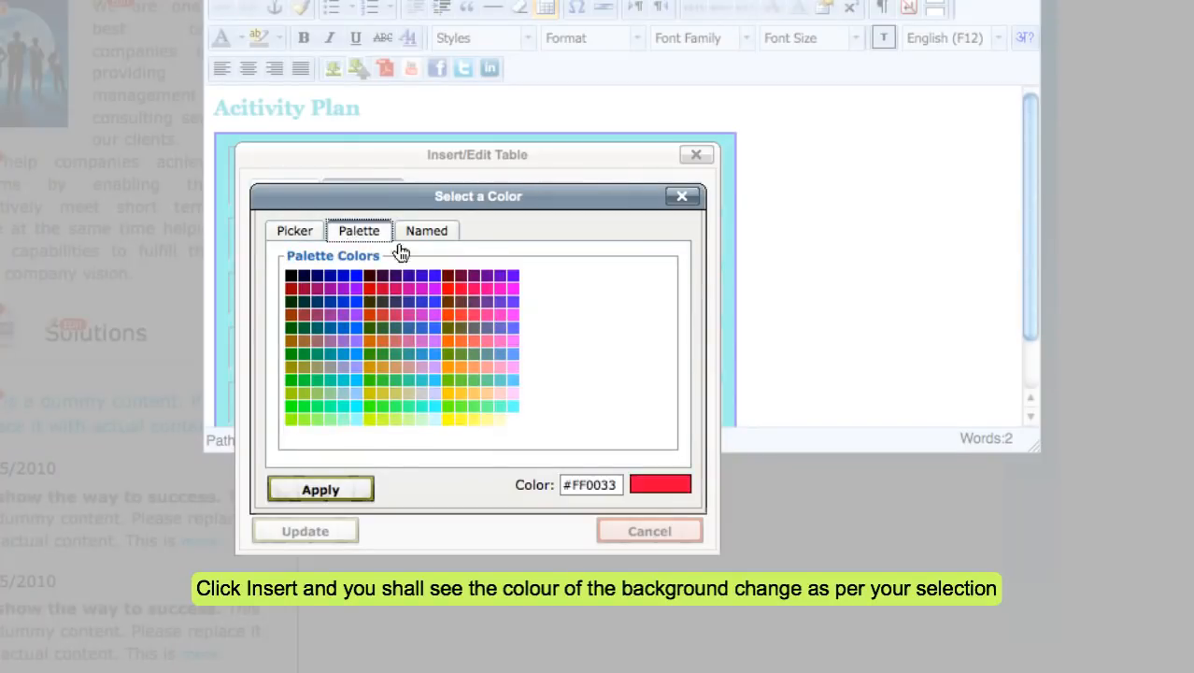
left_click(514, 414)
left_click(305, 531)
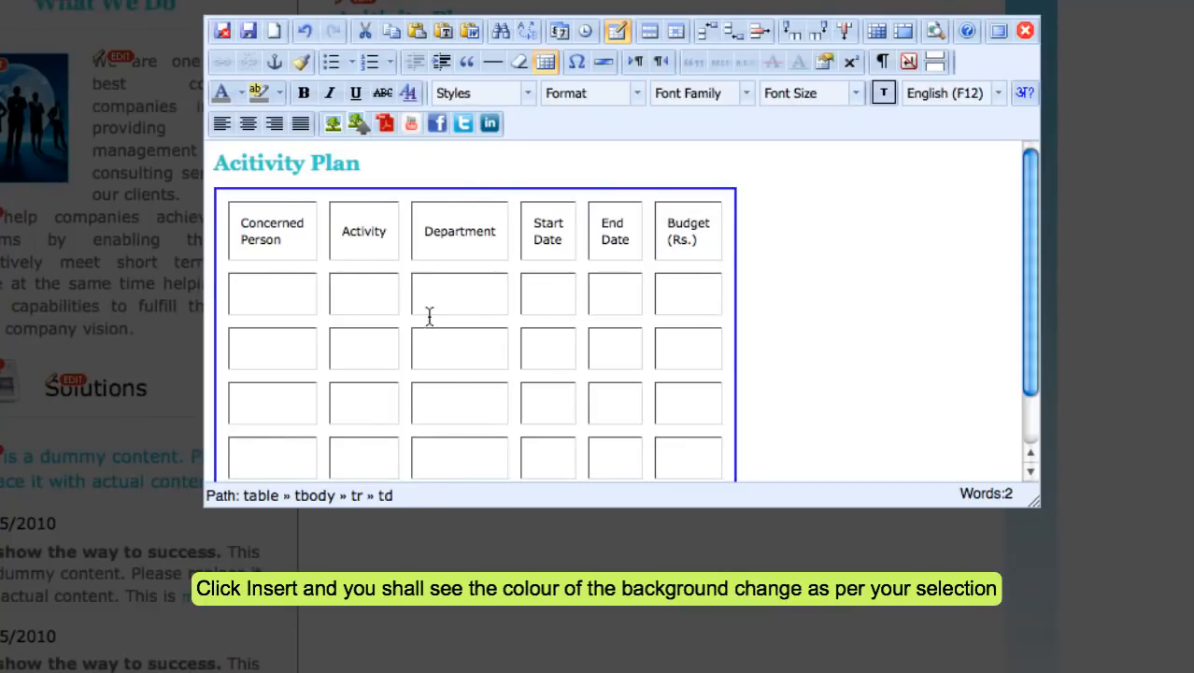
Upload the 'Background - For Text' image and use it as the table's background image.
left_click(616, 31)
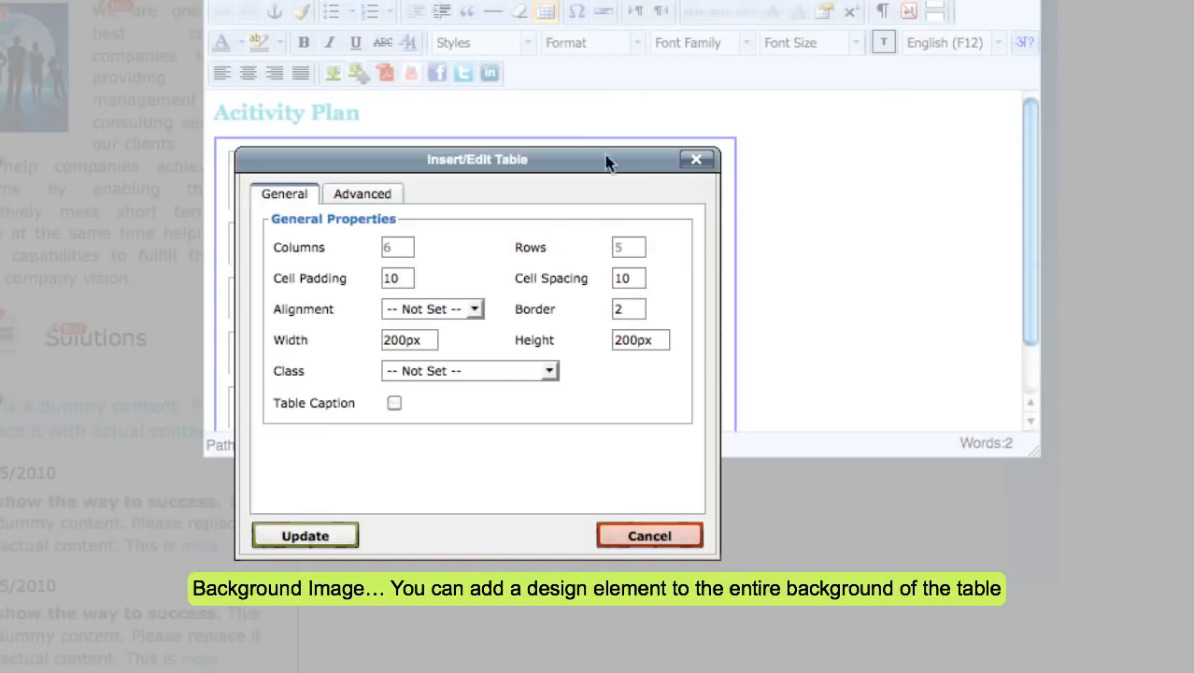
left_click(380, 202)
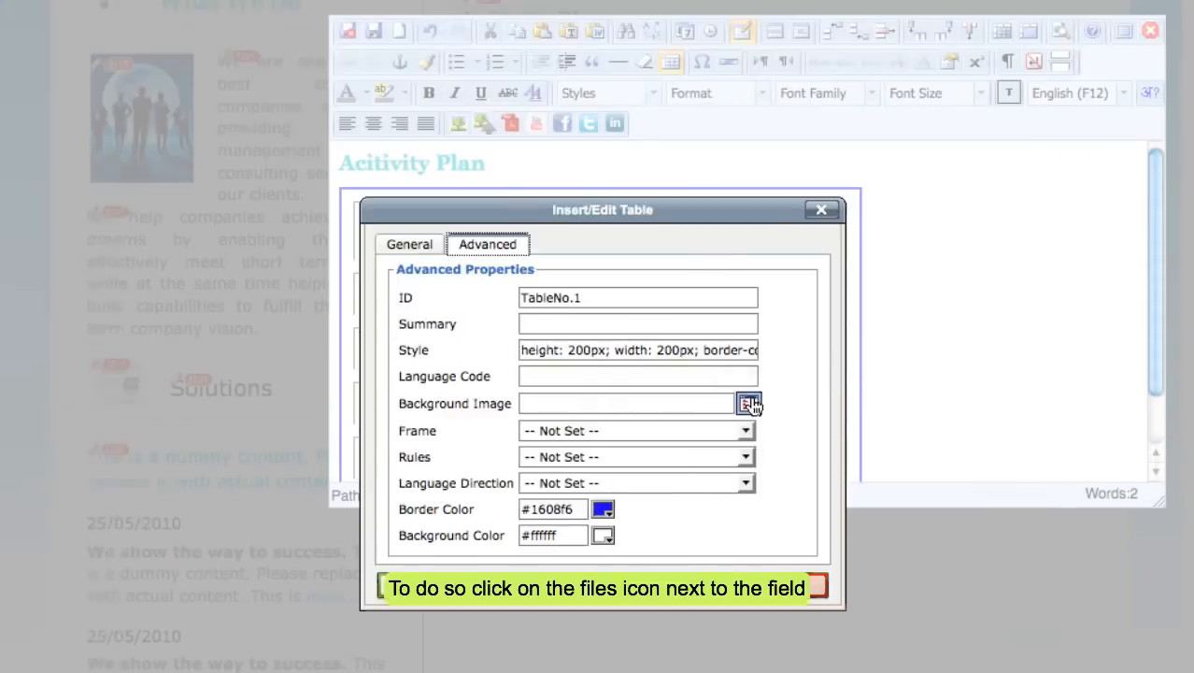
left_click(624, 353)
left_click(561, 342)
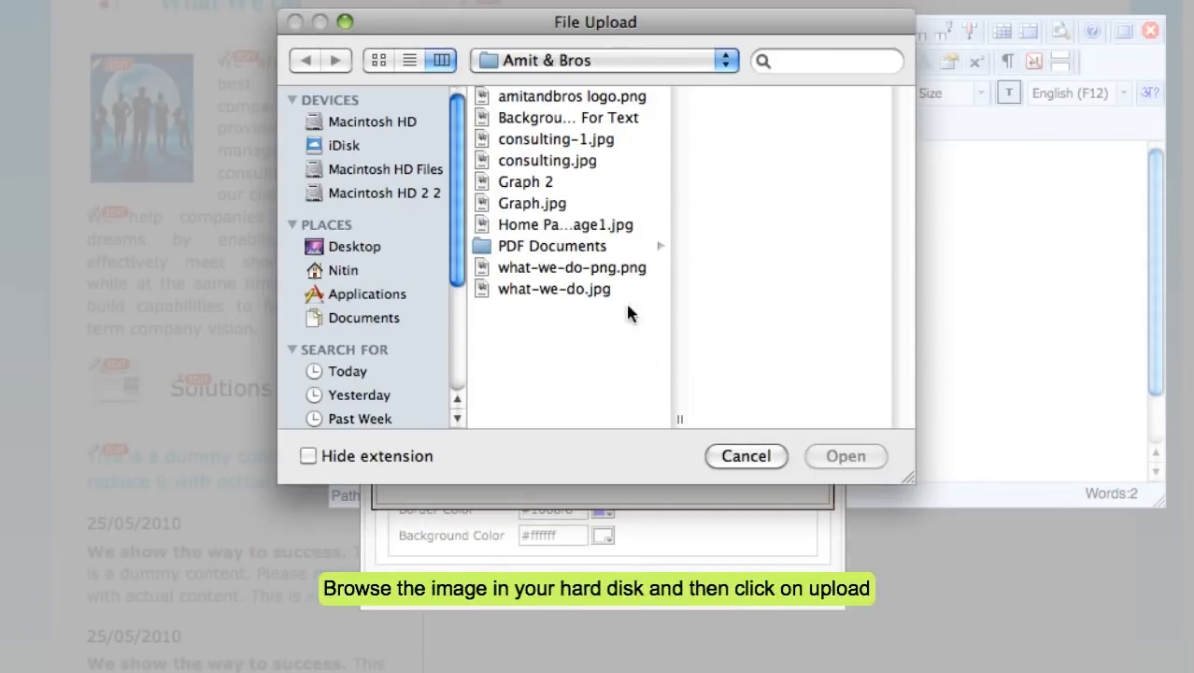
left_click(589, 119)
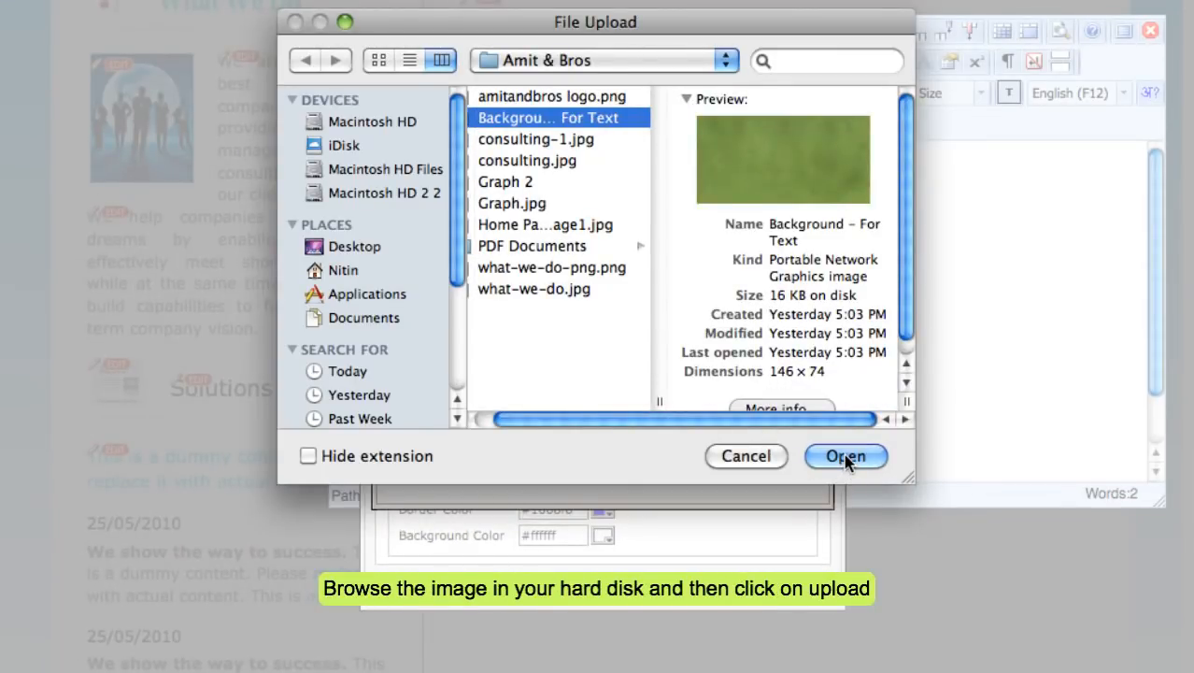
left_click(846, 457)
left_click(606, 441)
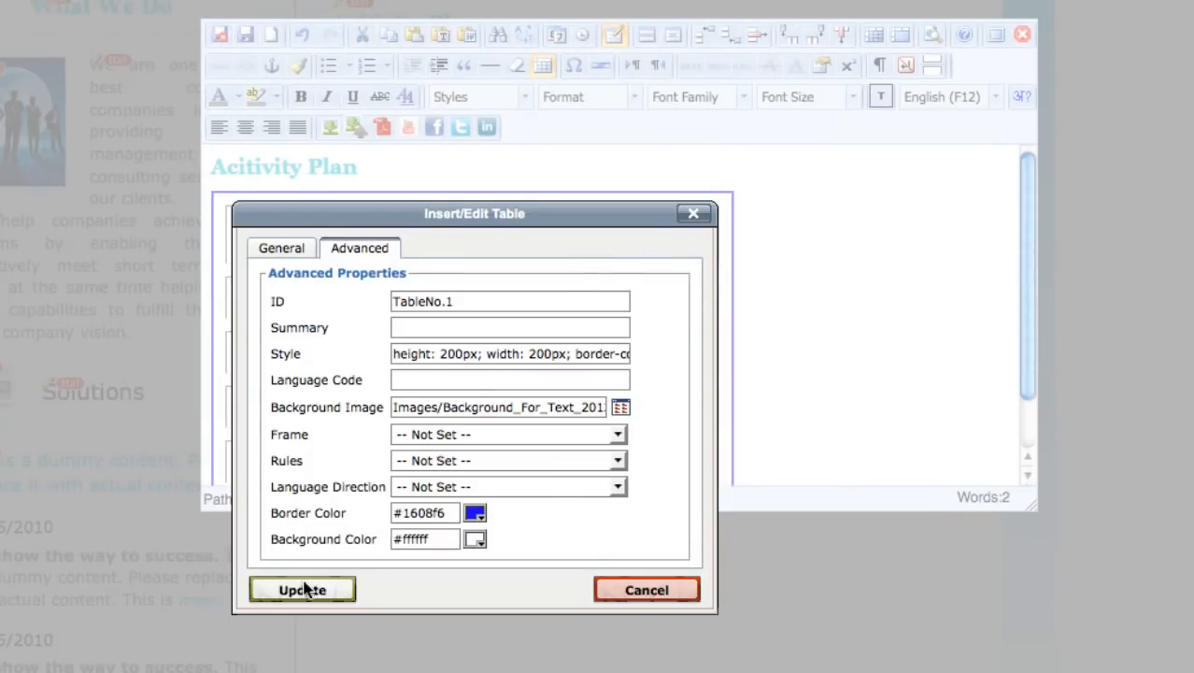
left_click(303, 590)
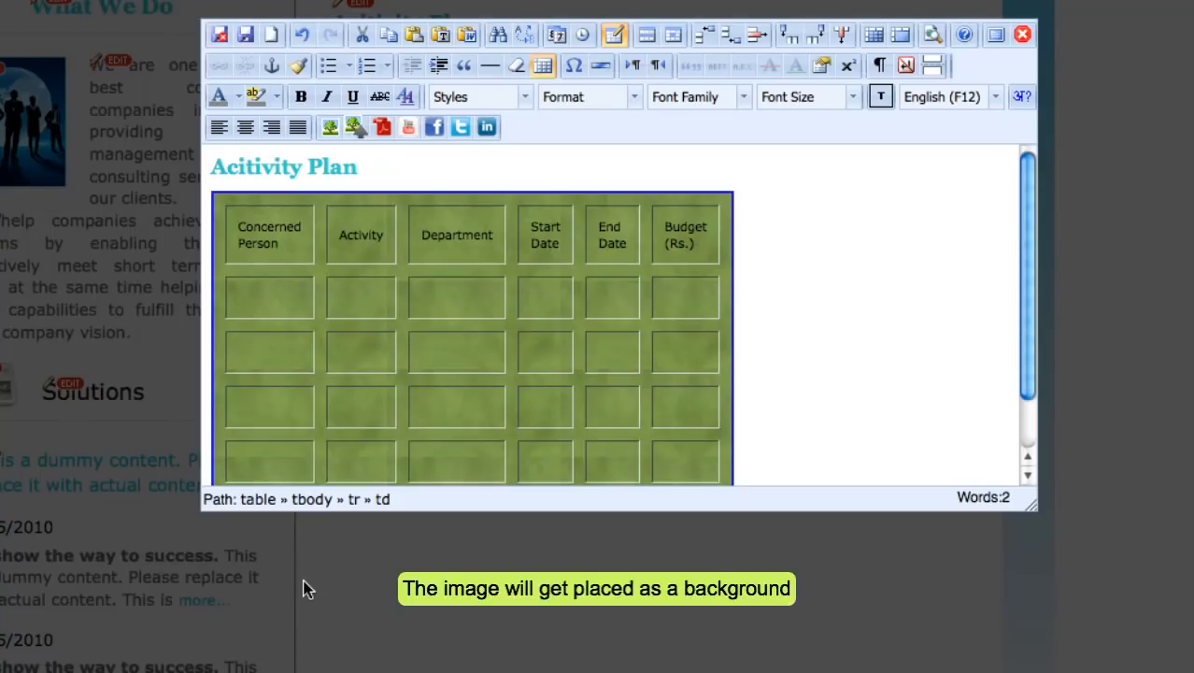
Make the whole header row's text white and bold.
left_click_drag(239, 229, 687, 229)
left_click(238, 96)
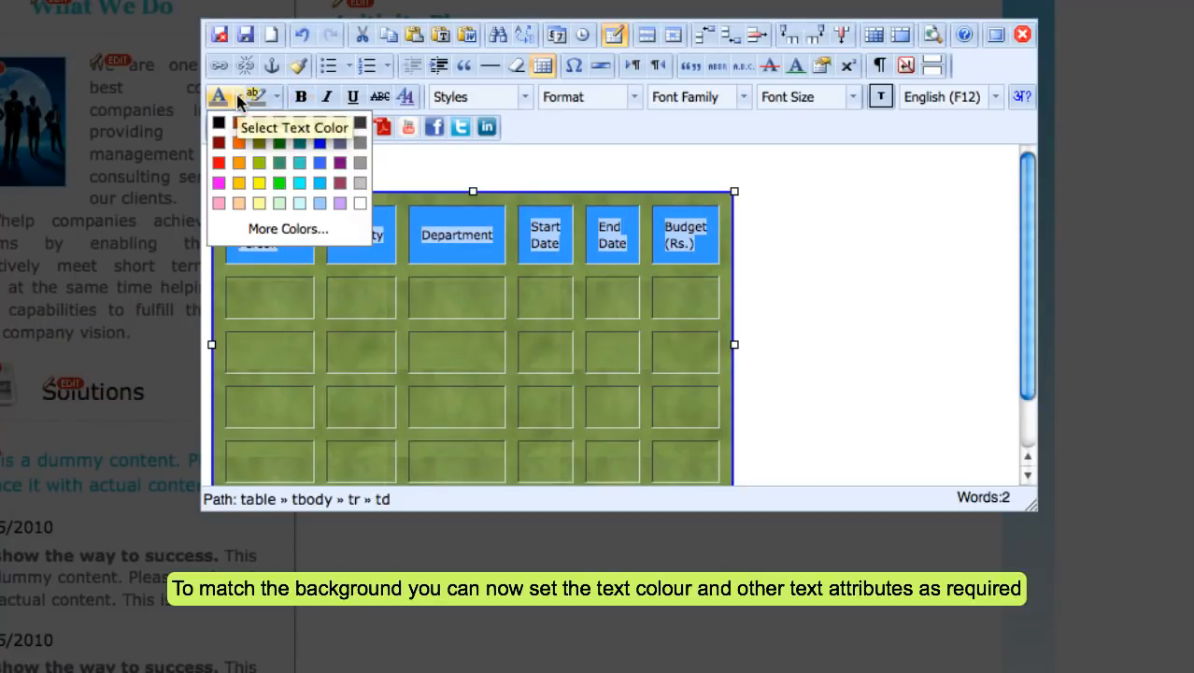
left_click(353, 197)
left_click(301, 96)
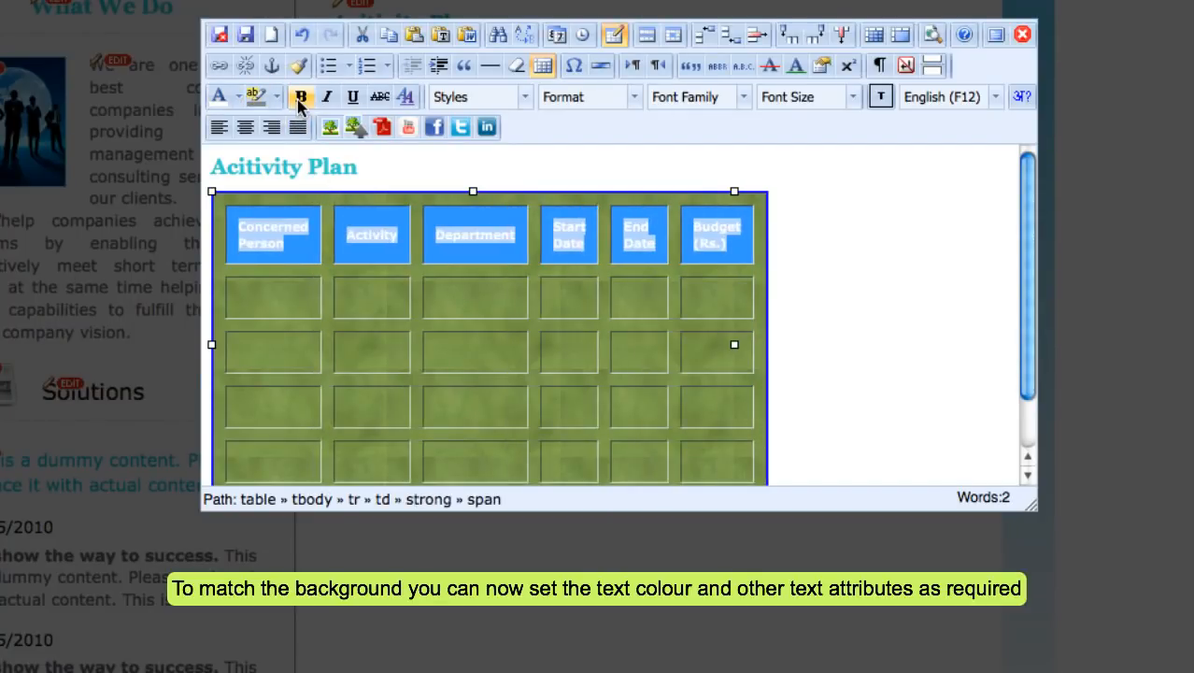
Dismiss the table context menu and select the word Department in the header.
right_click(481, 301)
left_click(443, 341)
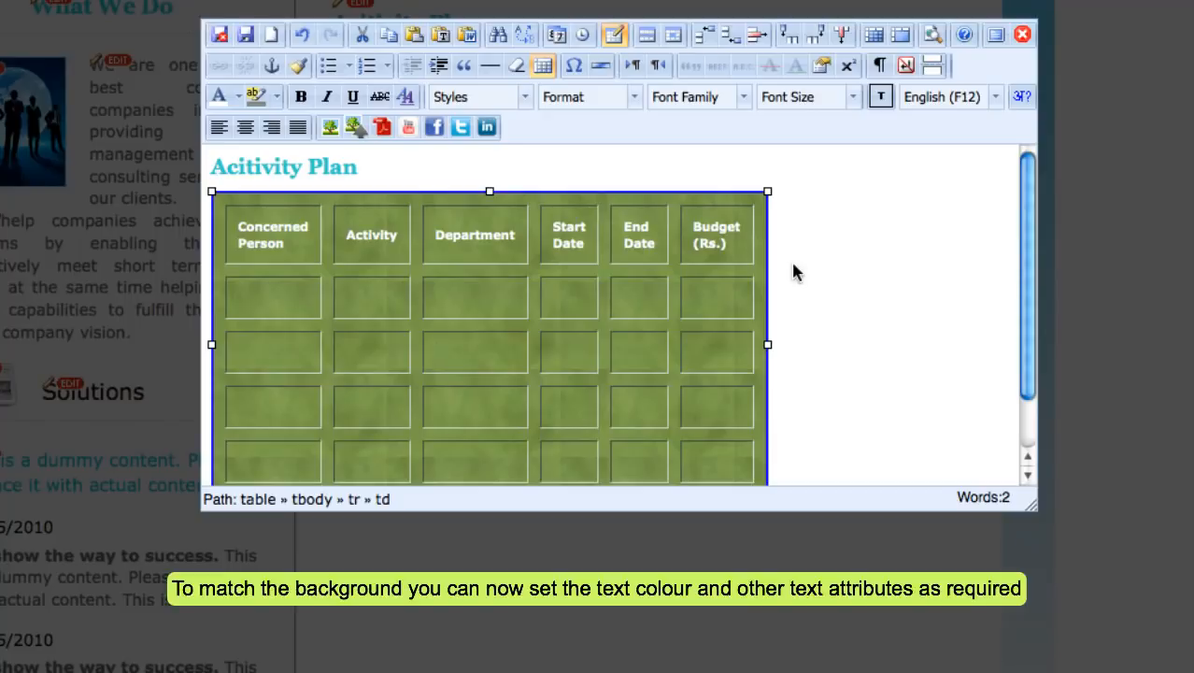
left_click(462, 236)
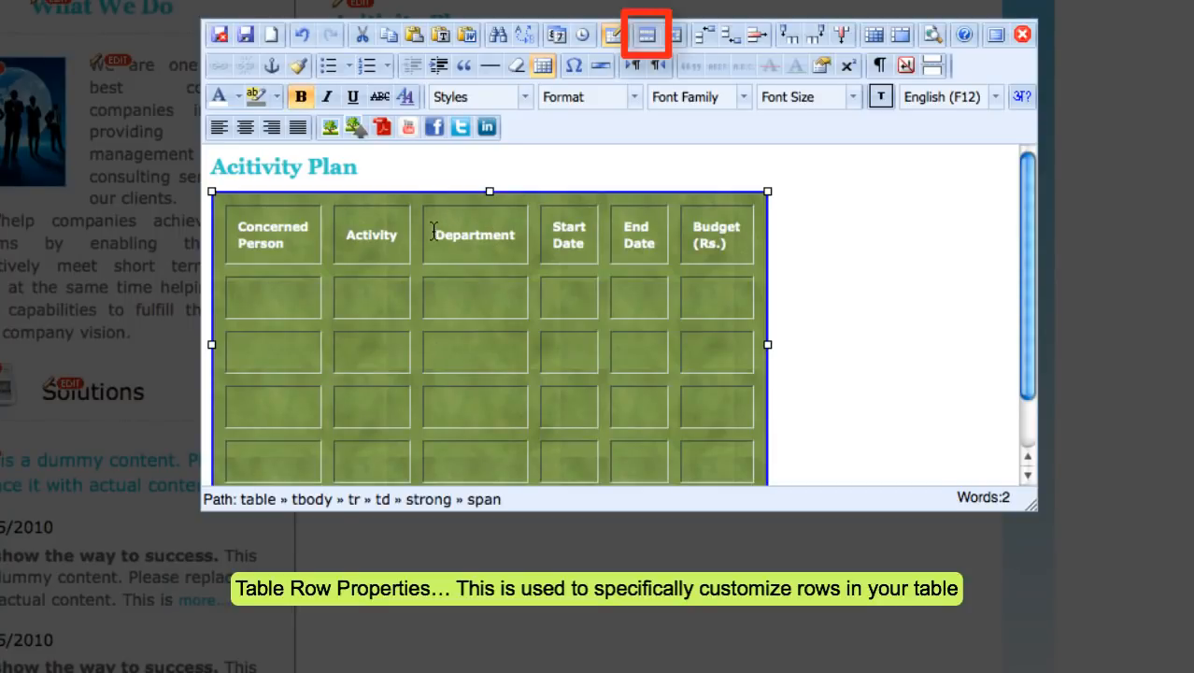
left_click_drag(433, 233, 520, 235)
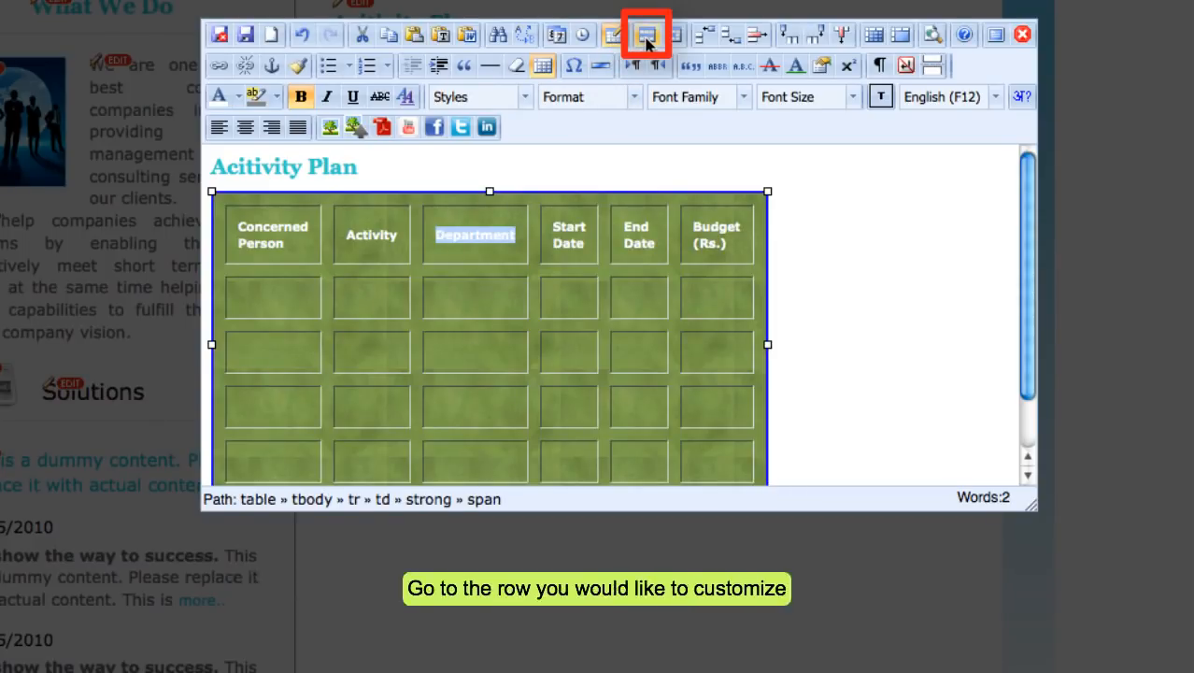
In Table Row Properties, keep Row Type as Body and set both alignments to Center.
left_click(648, 38)
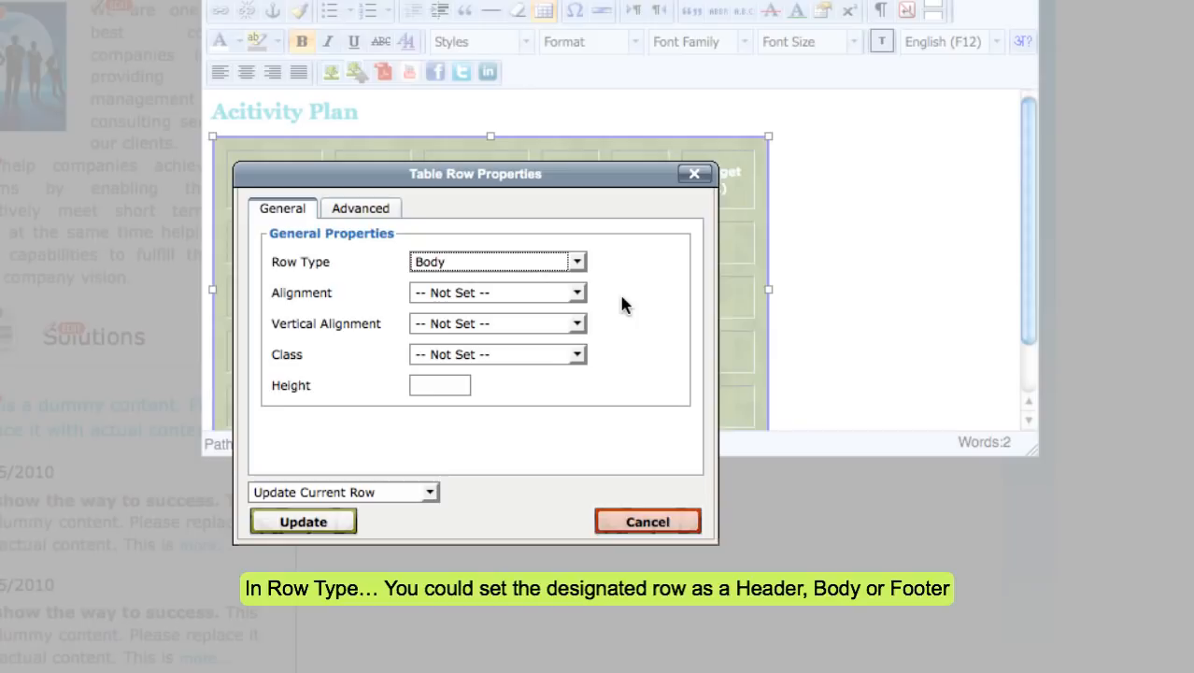
left_click(578, 263)
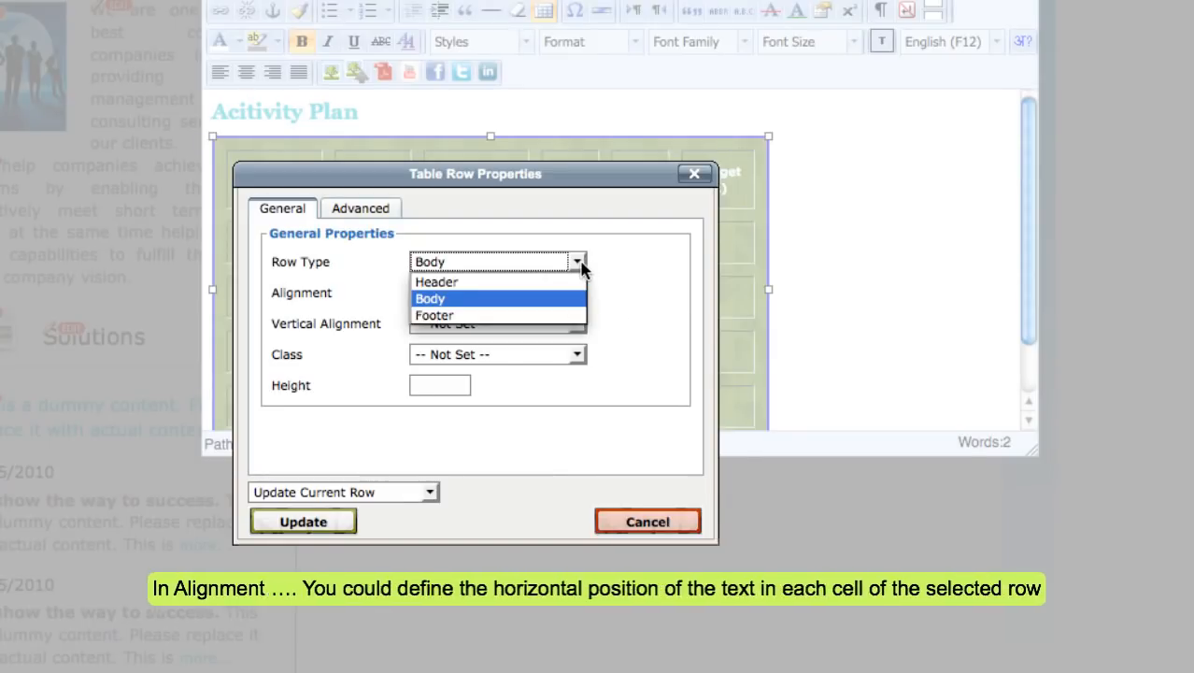
left_click(579, 264)
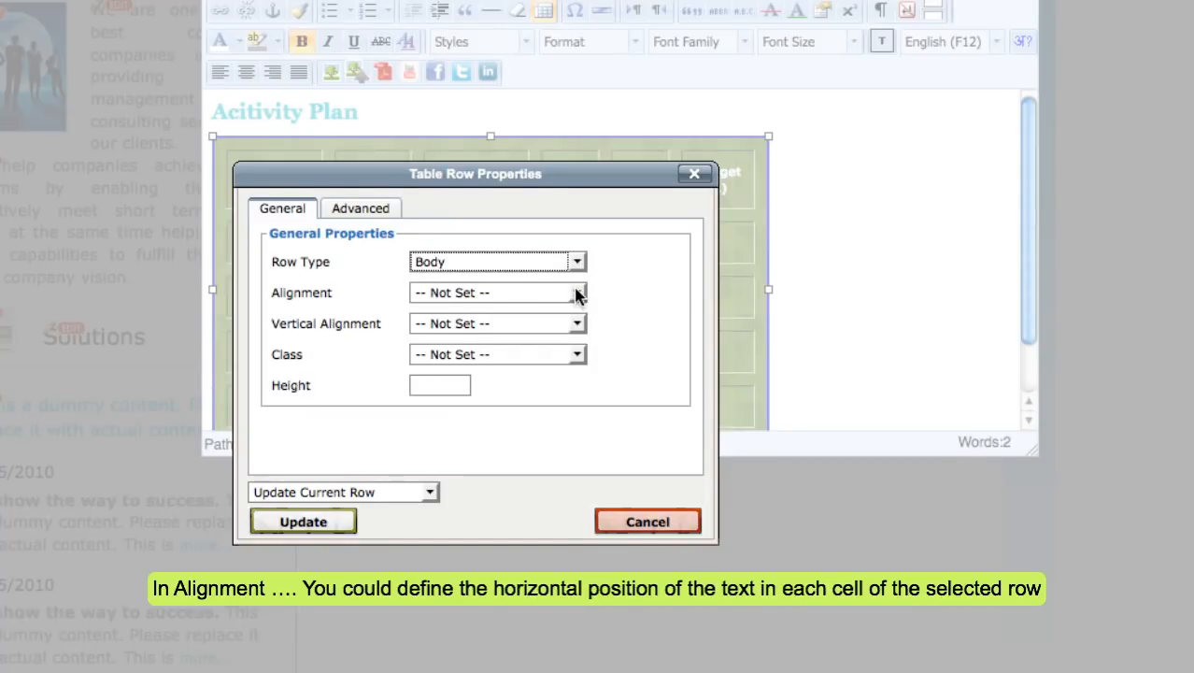
left_click(578, 294)
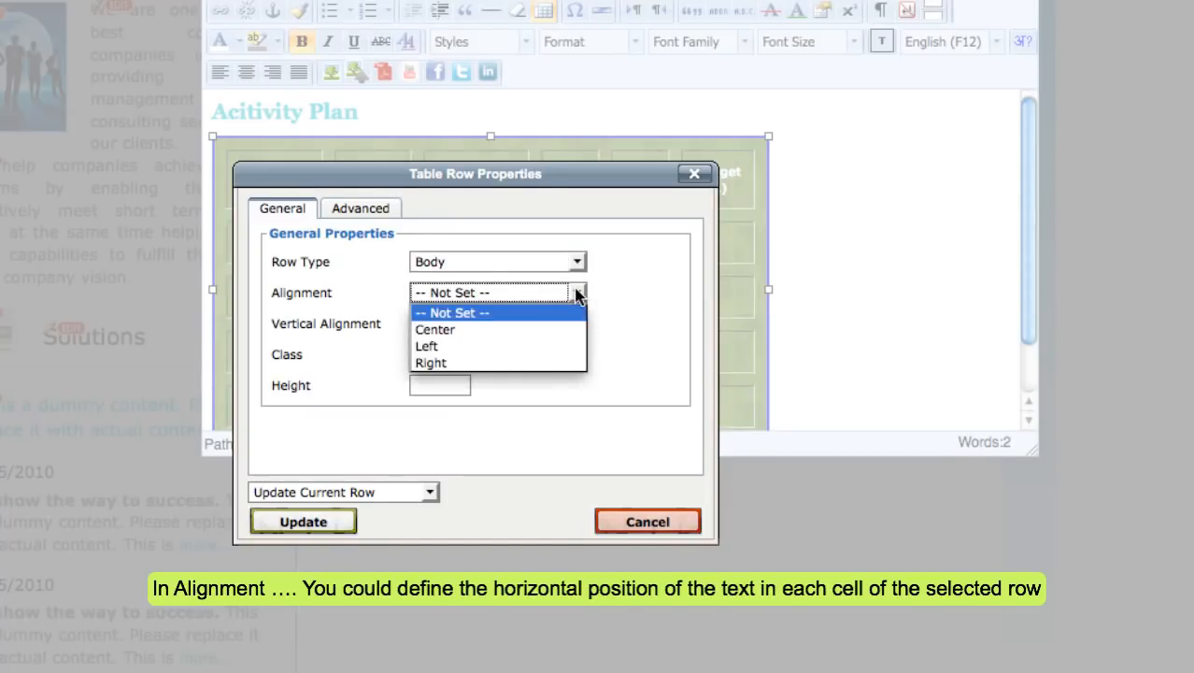
left_click(547, 339)
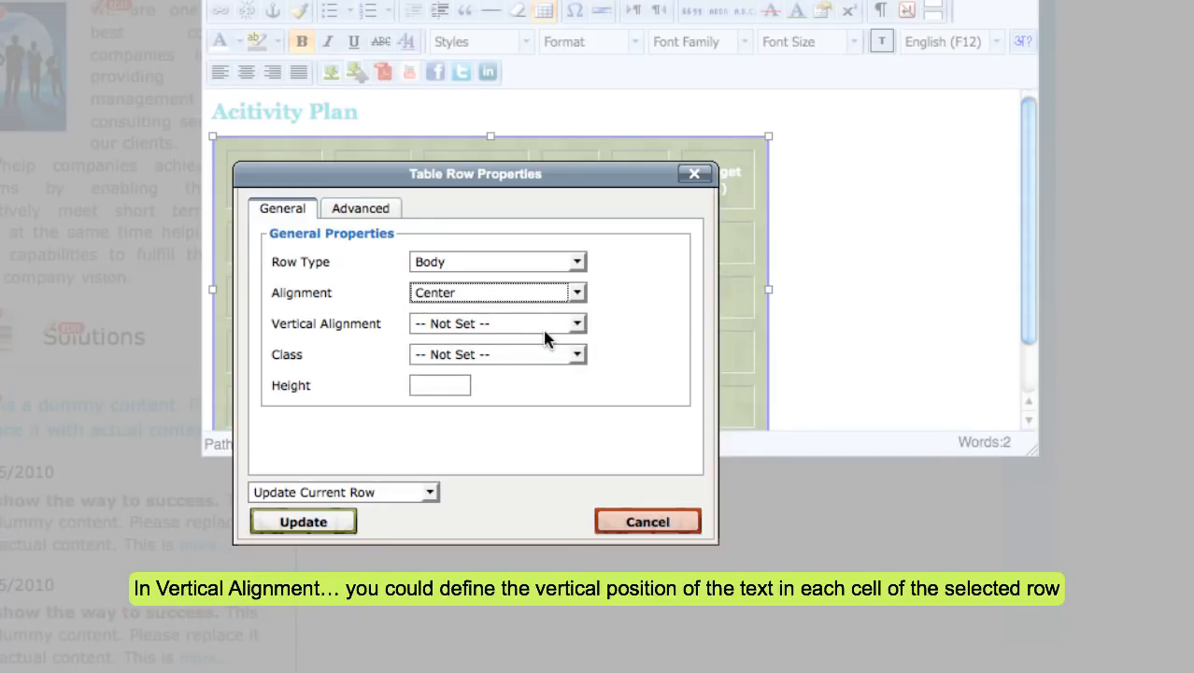
left_click(579, 325)
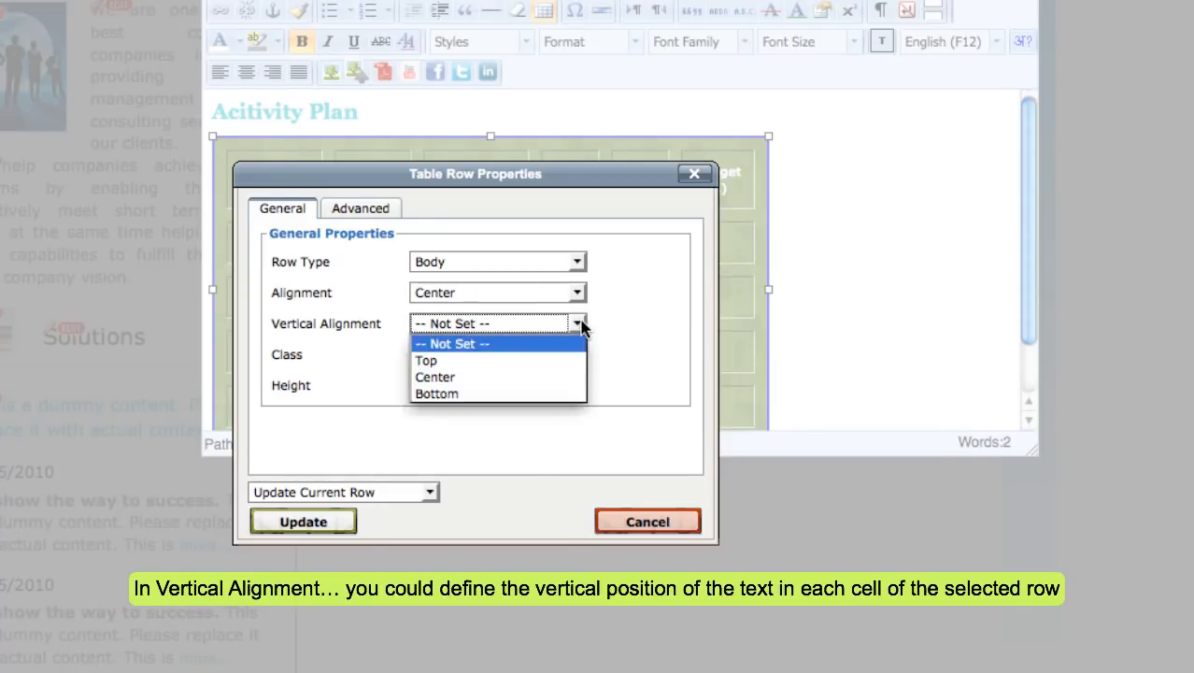
left_click(563, 378)
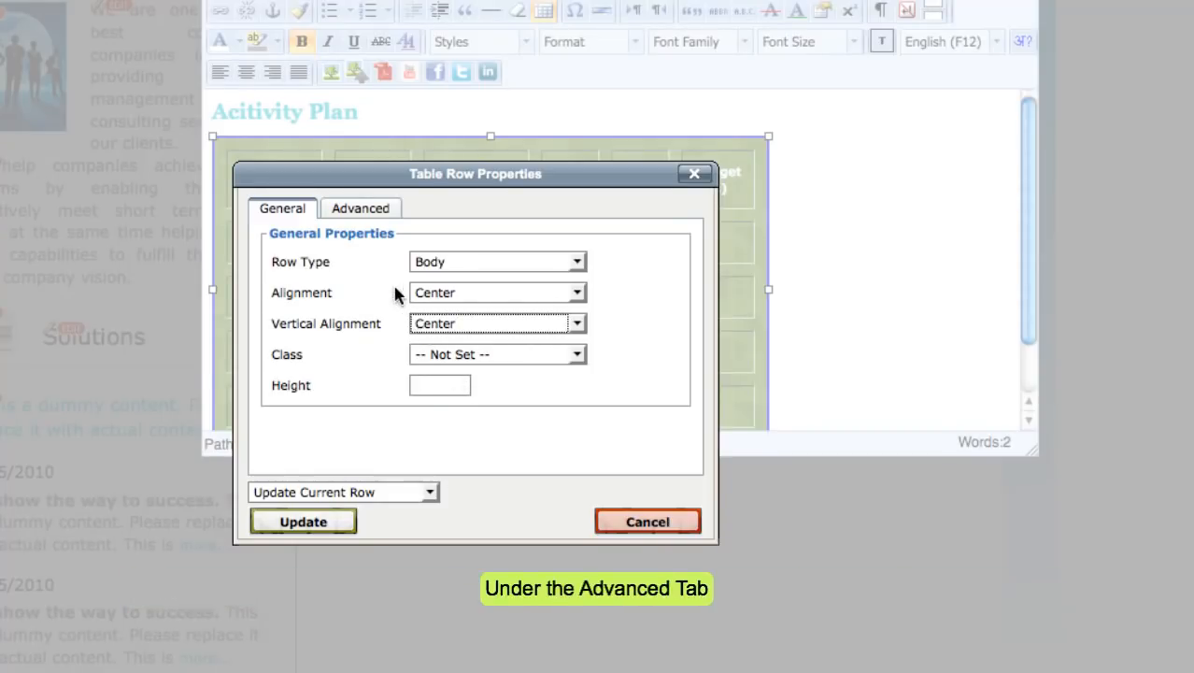
Give the header row a #0d16f1 blue background, then reselect the Department heading.
left_click(378, 221)
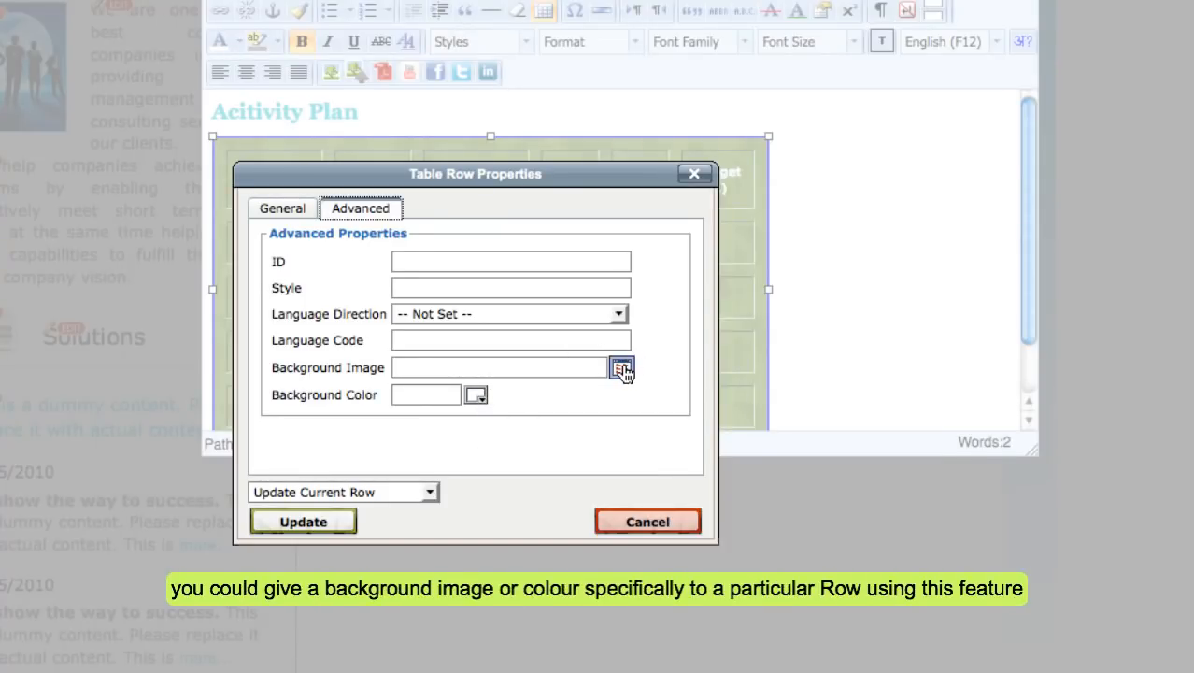
left_click(477, 398)
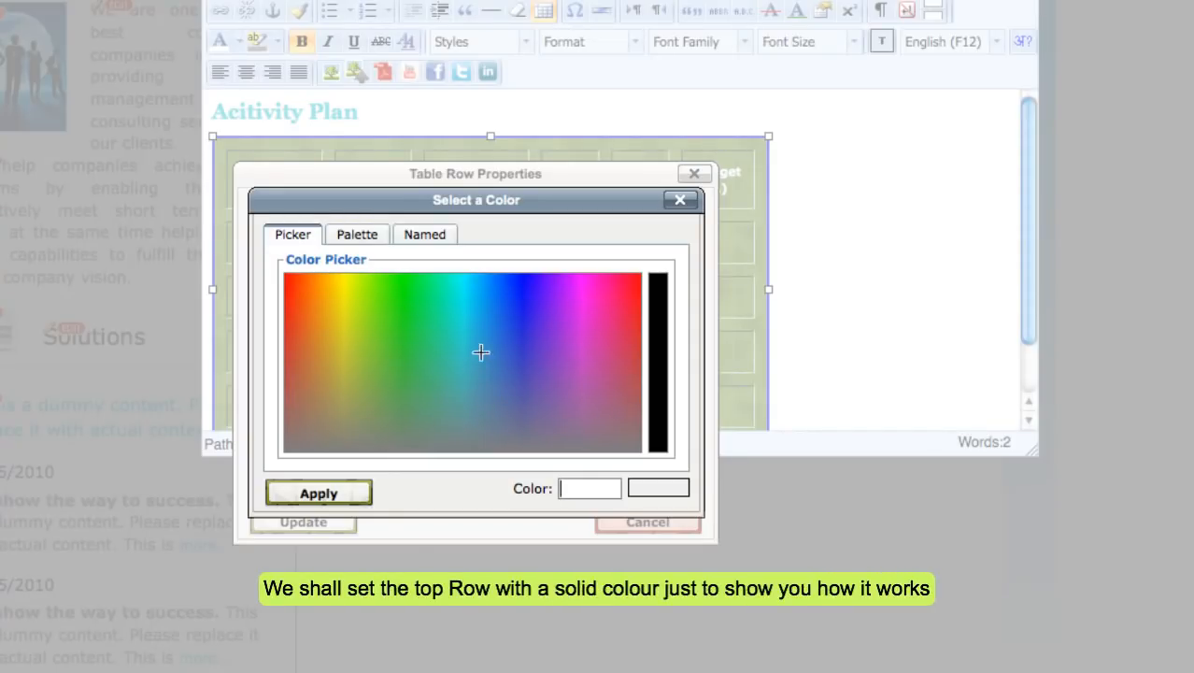
left_click(519, 291)
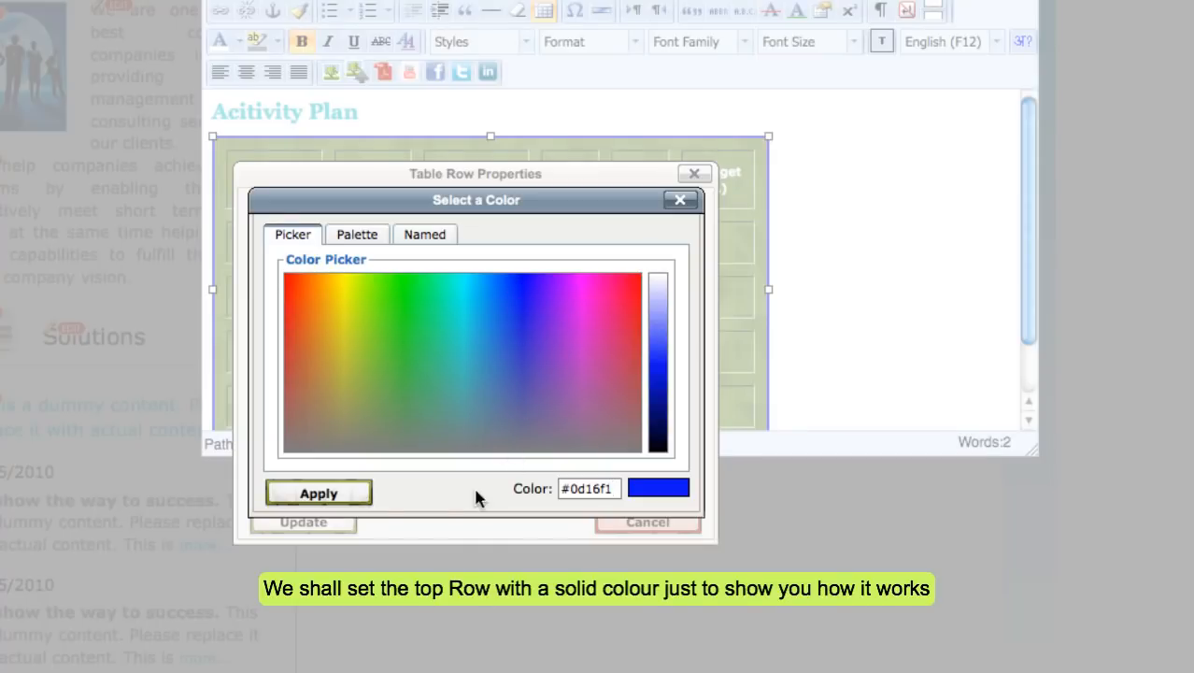
left_click(318, 494)
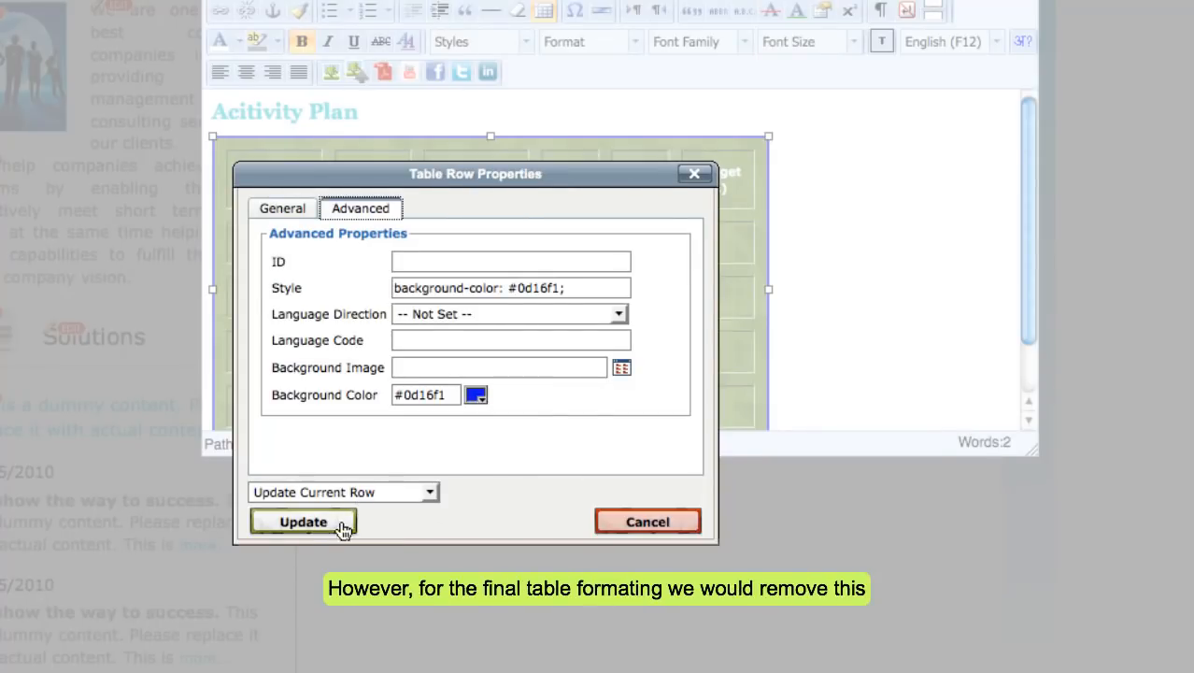
left_click(323, 523)
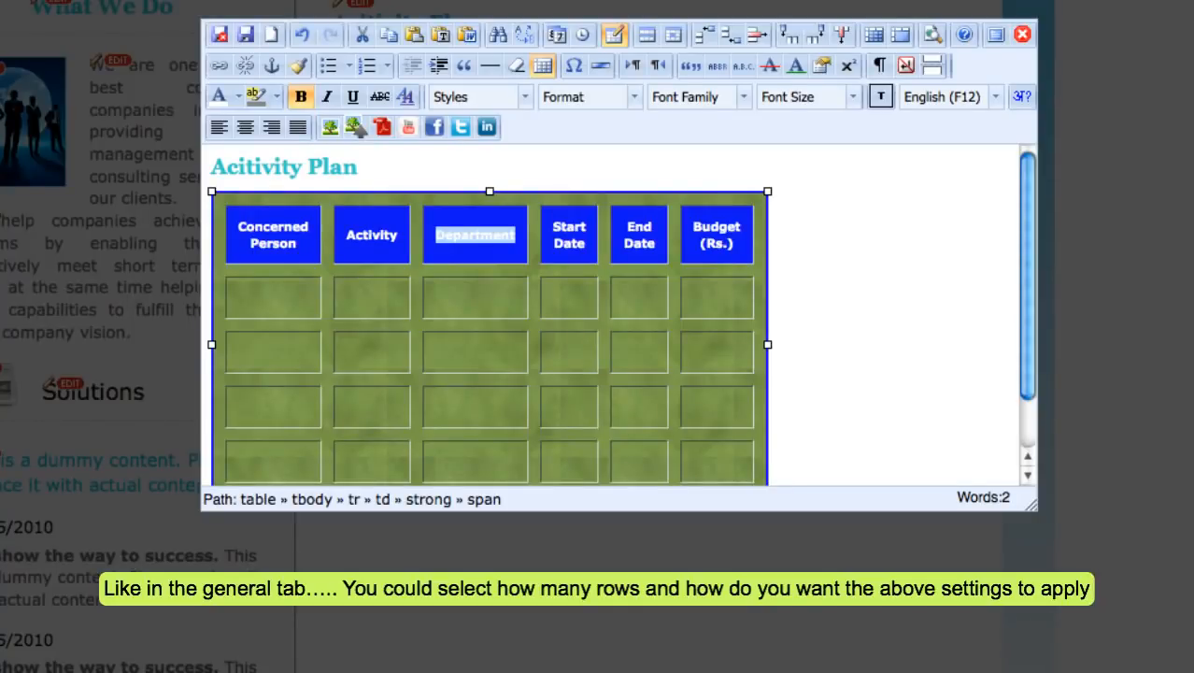
left_click(453, 351)
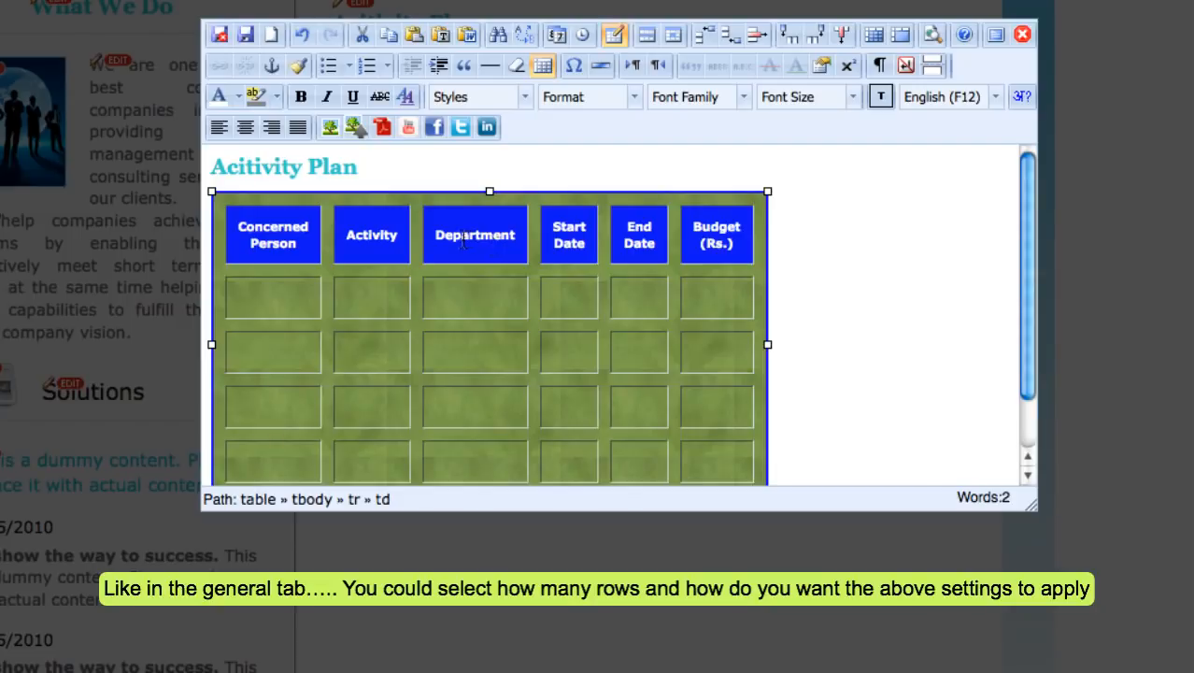
left_click_drag(436, 234, 513, 241)
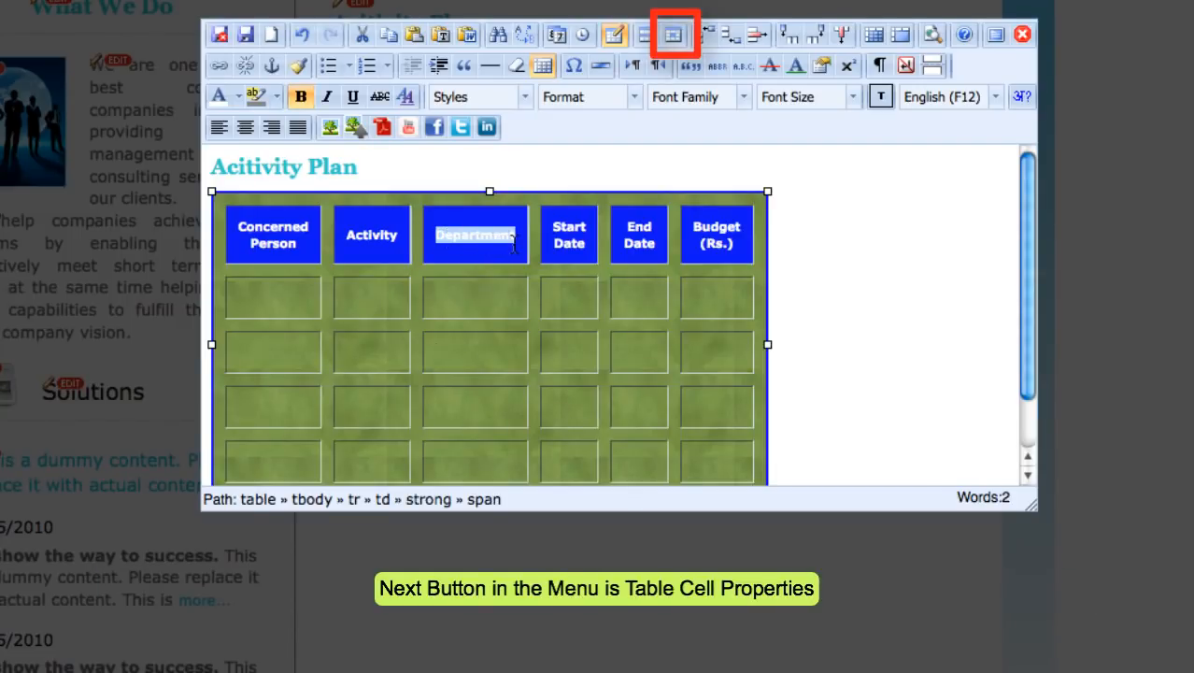
Set the Department cell's alignment to Left and its vertical alignment to Top.
left_click(675, 37)
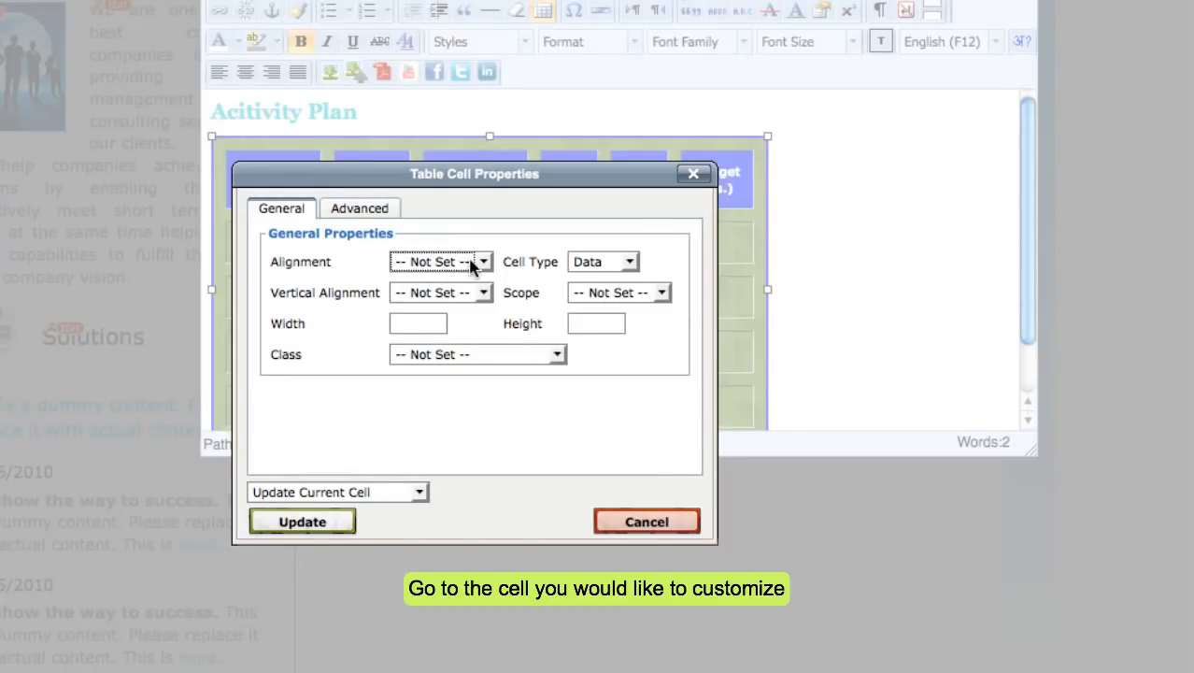
left_click(481, 263)
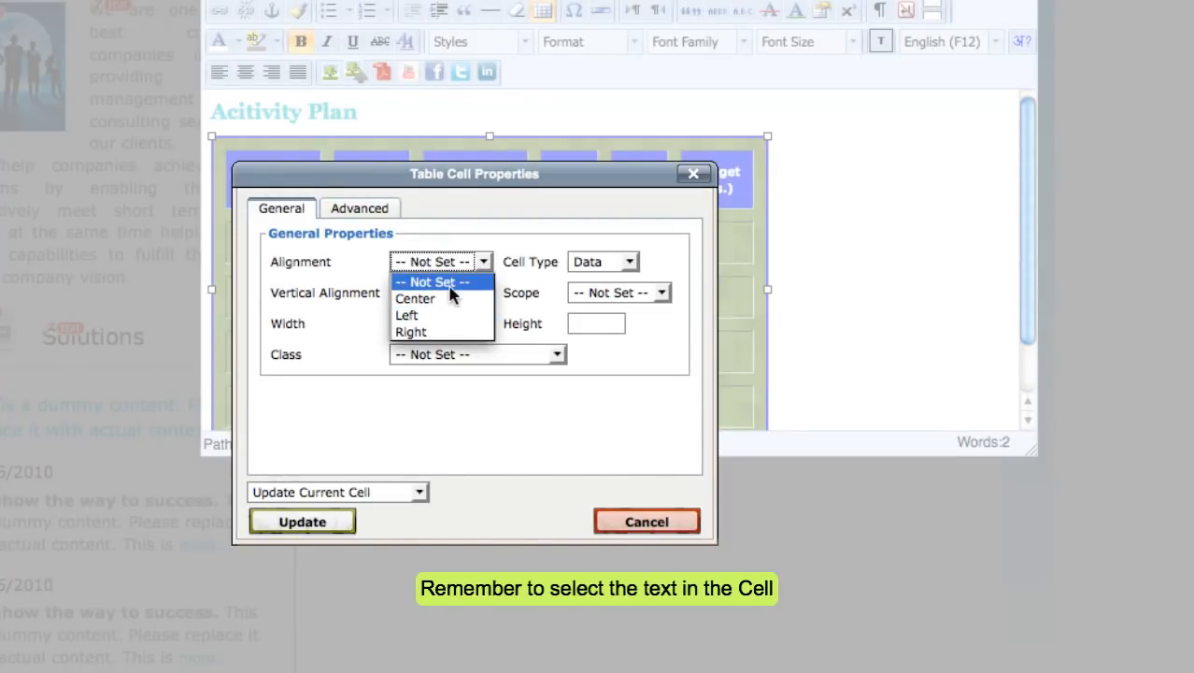
left_click(447, 315)
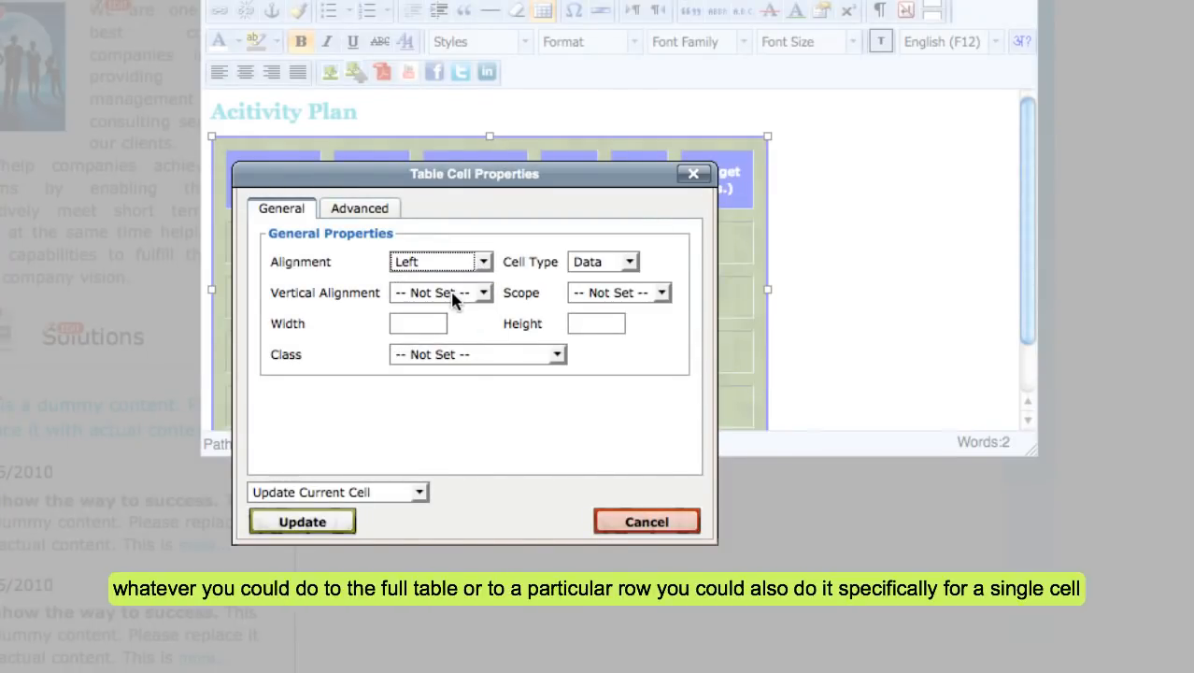
left_click(455, 296)
left_click(439, 330)
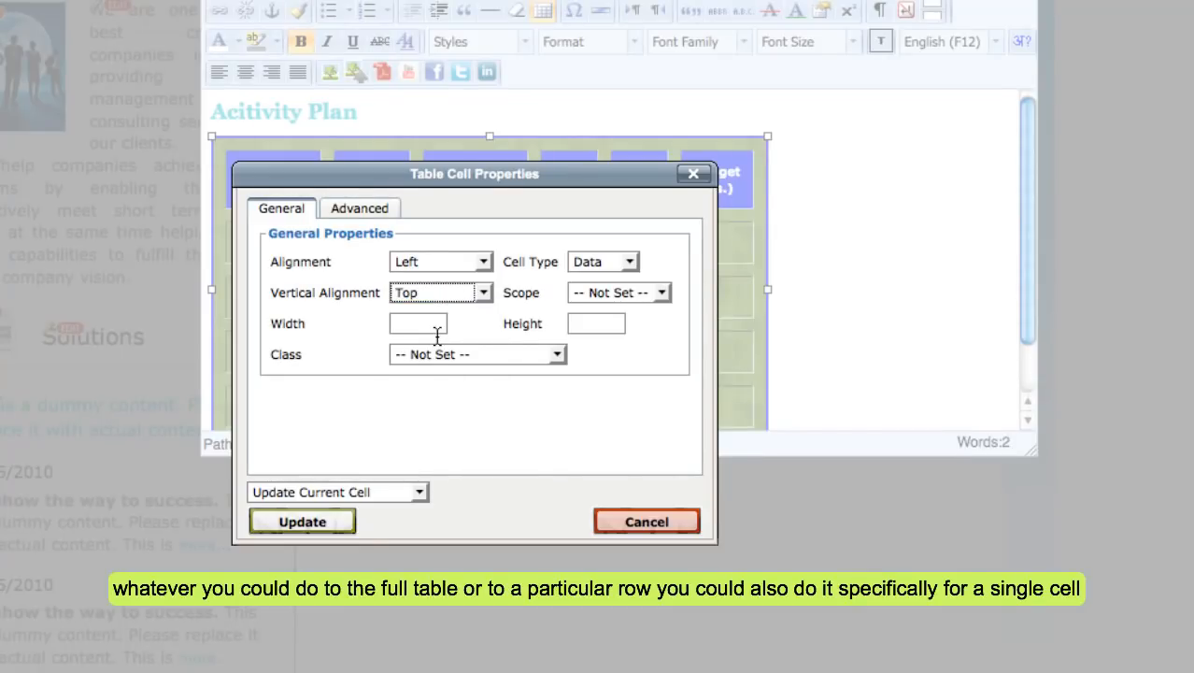
left_click(349, 521)
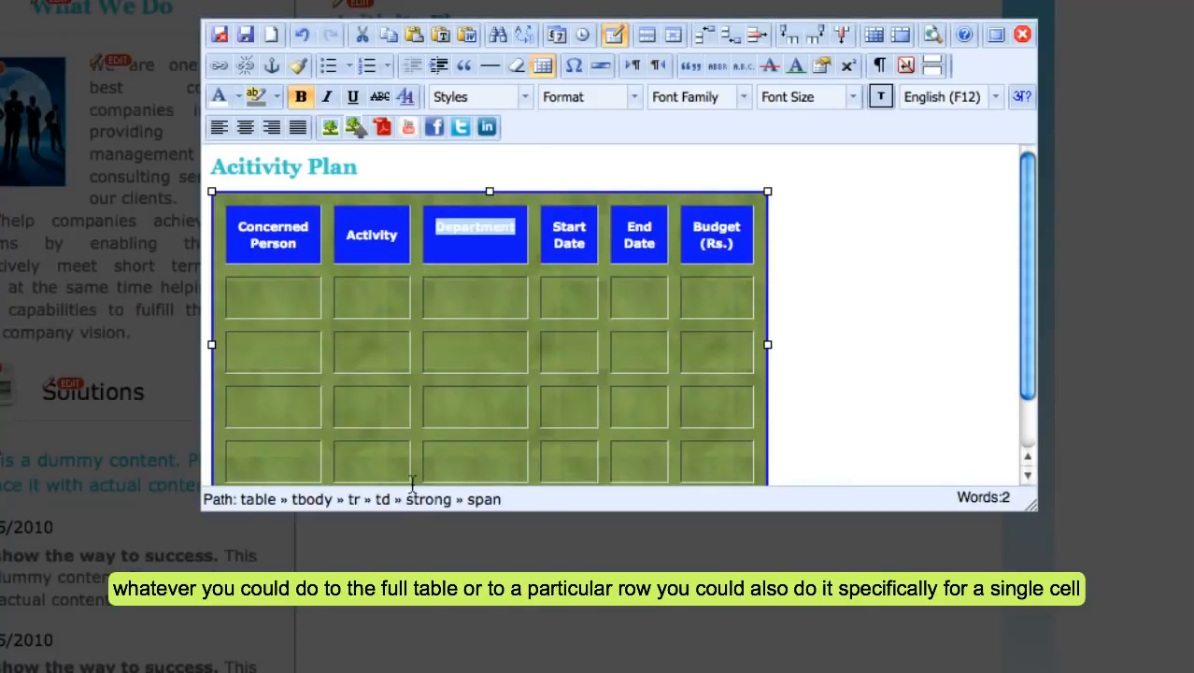
left_click(425, 394)
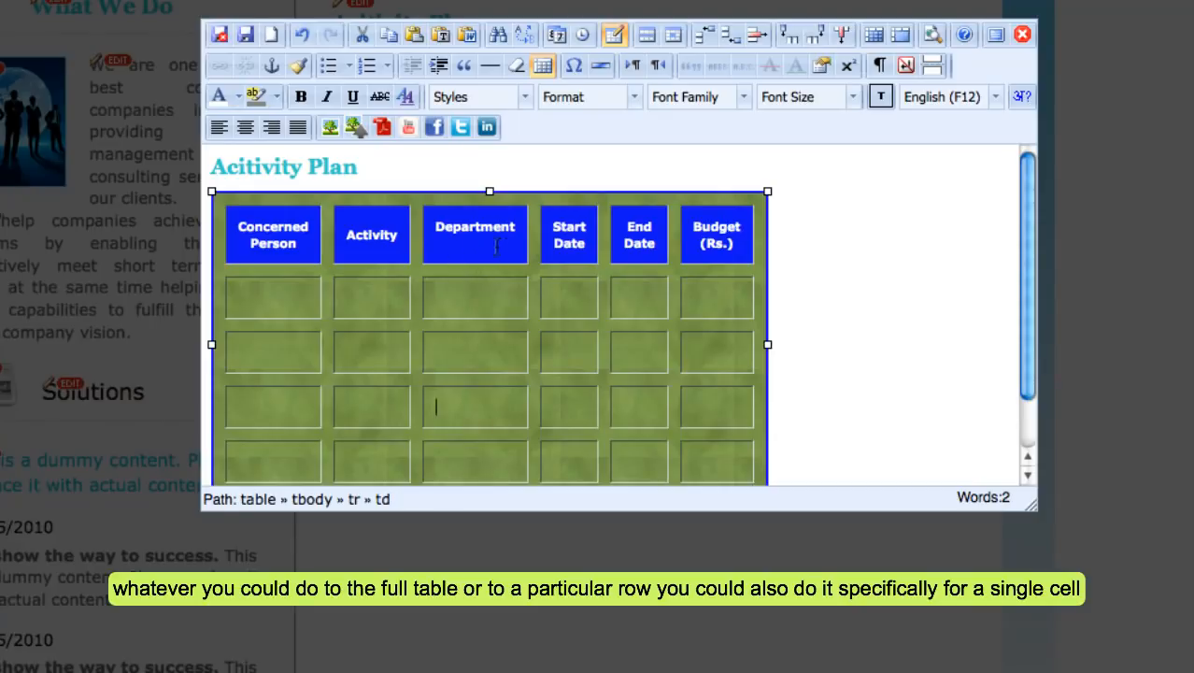